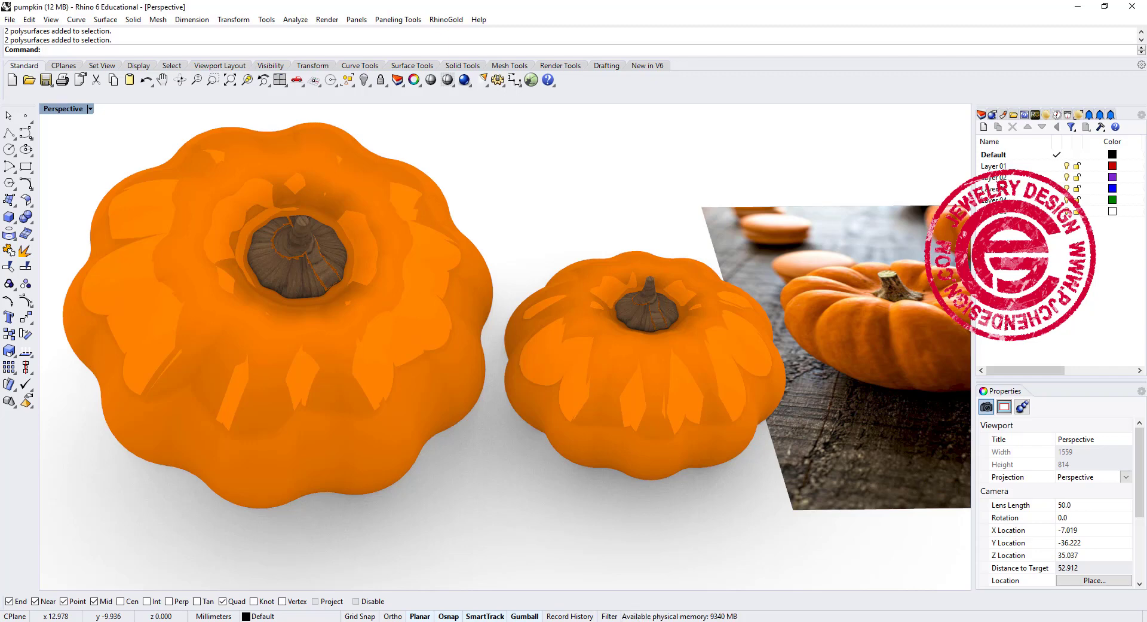
- Orbit the Perspective view to see the finished rendered pumpkins from another angle
mouse_move(763, 238)
right_down()
mouse_move(769, 210)
mouse_move(737, 230)
mouse_move(778, 254)
right_up()
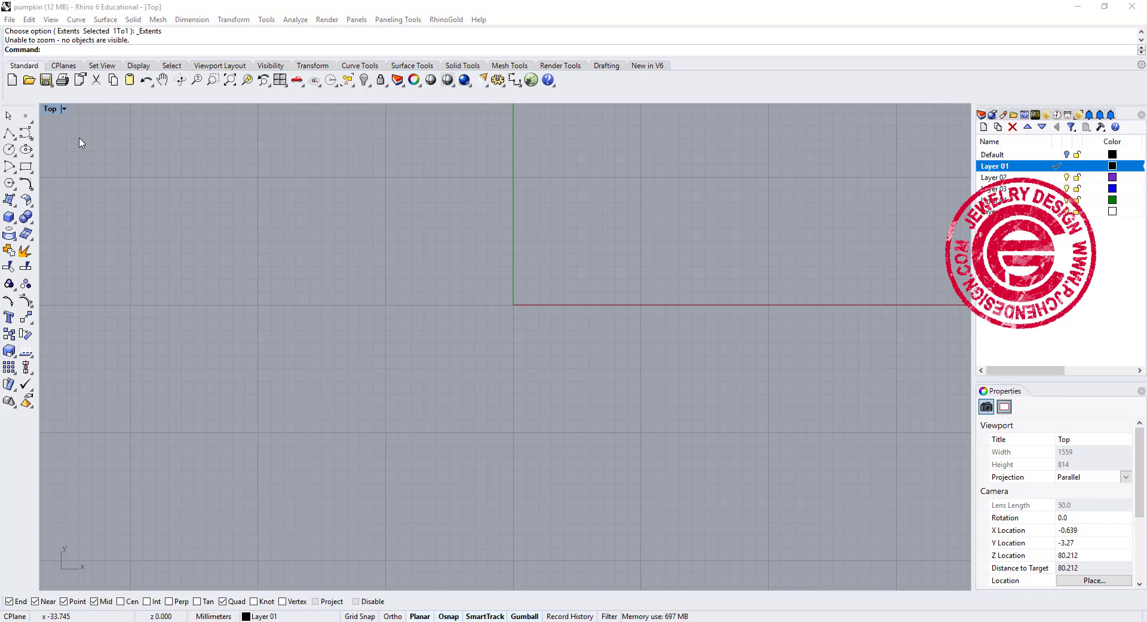
- Sketch a trial multi-point curve, then cancel it with Esc
click(26, 132)
click(419, 196)
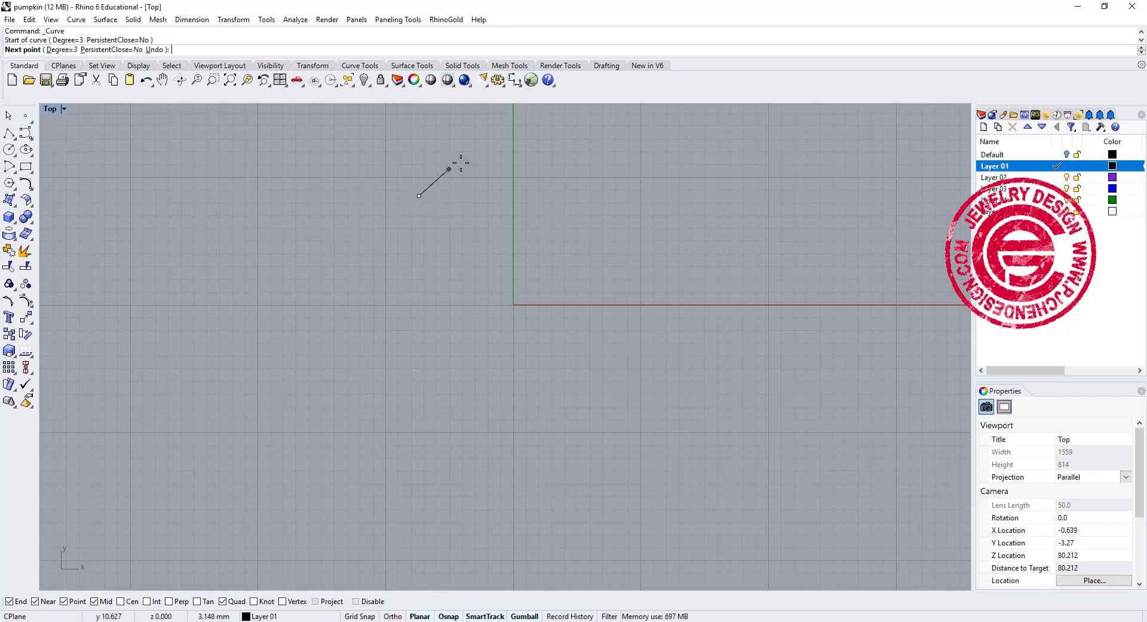
click(474, 160)
click(489, 184)
click(557, 213)
click(586, 219)
click(582, 265)
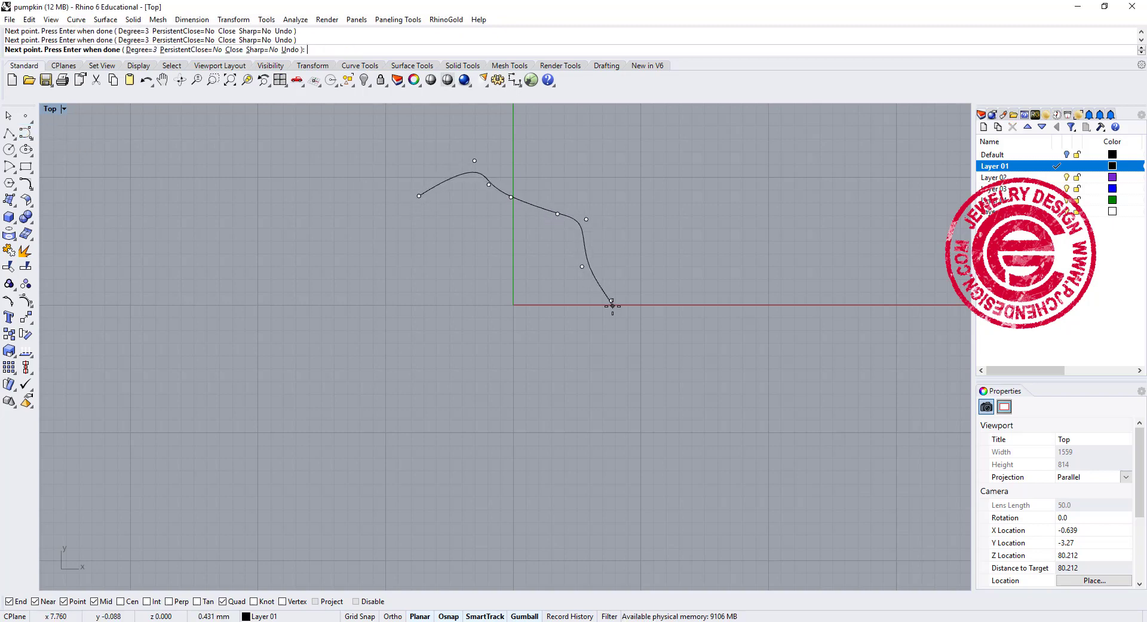
key(Escape)
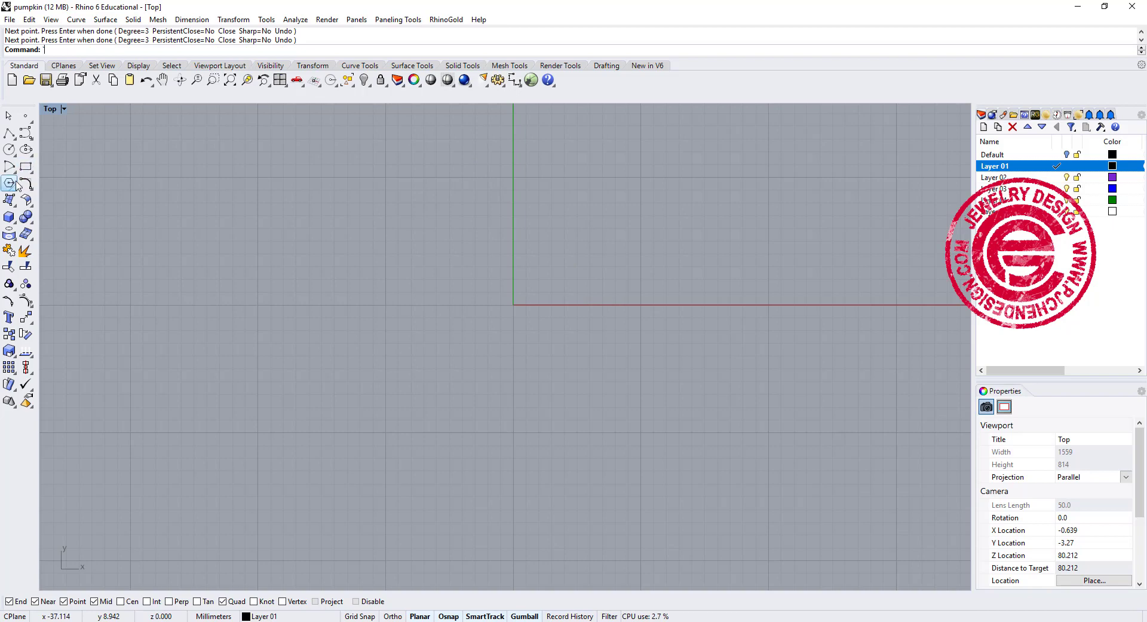
- Draw a ten-pointed star centred at 0, clicking its outer and inner radii
click(14, 188)
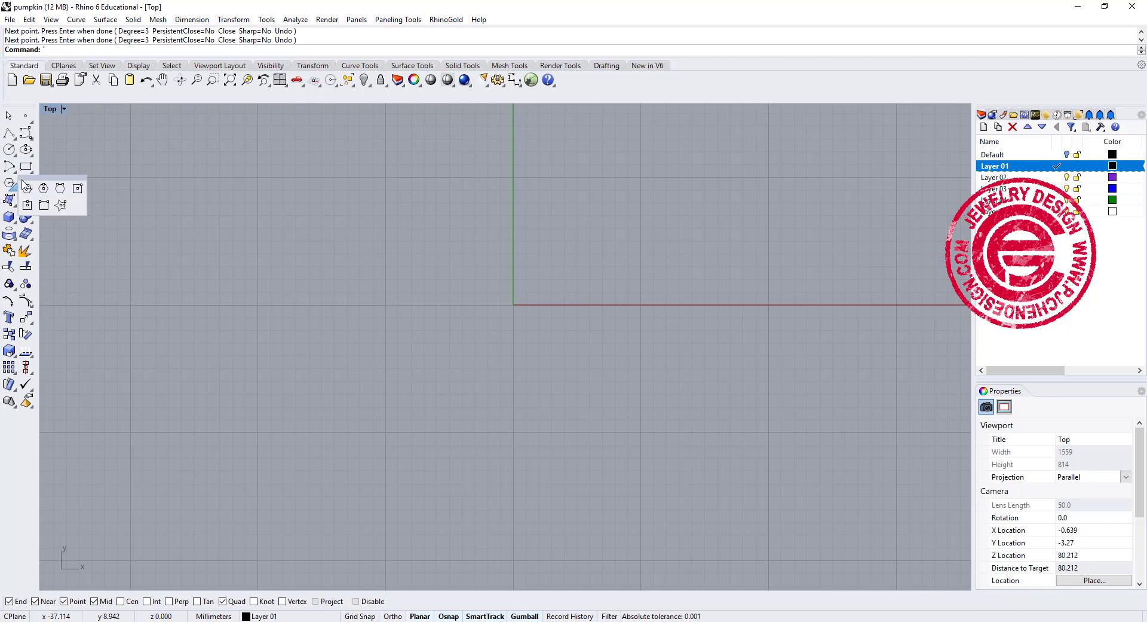
click(60, 206)
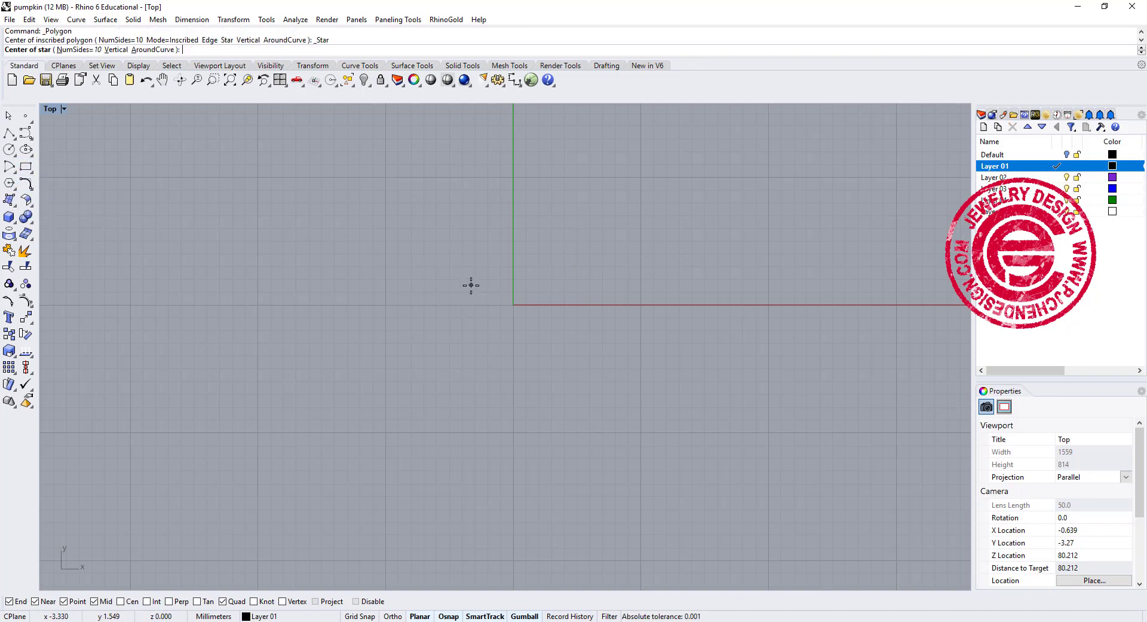
text(0)
key(Return)
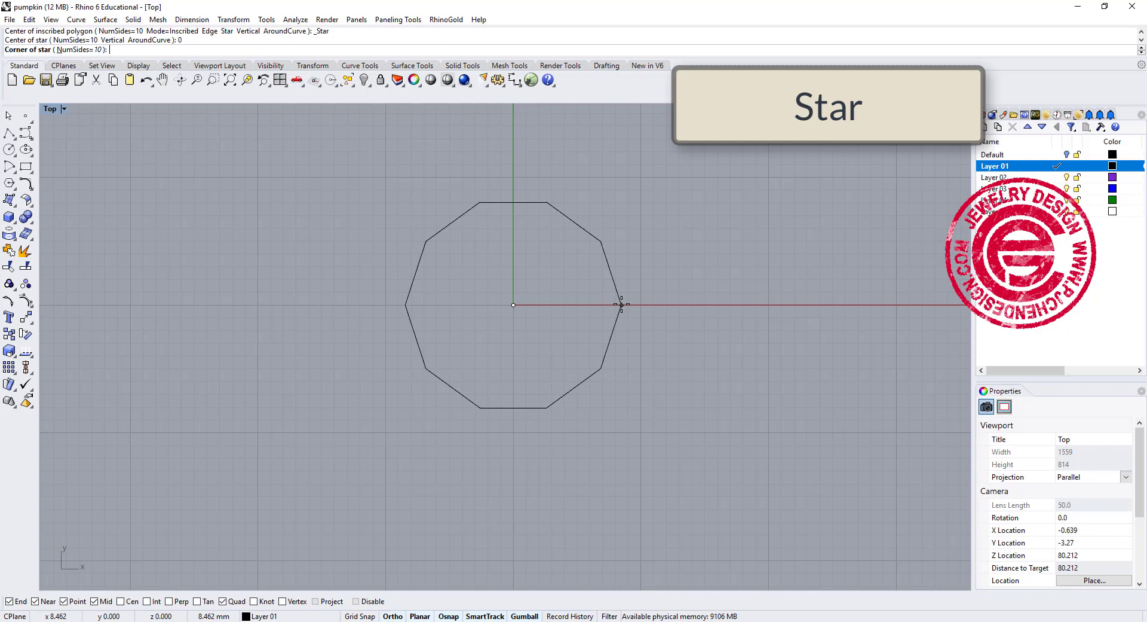
click(622, 304)
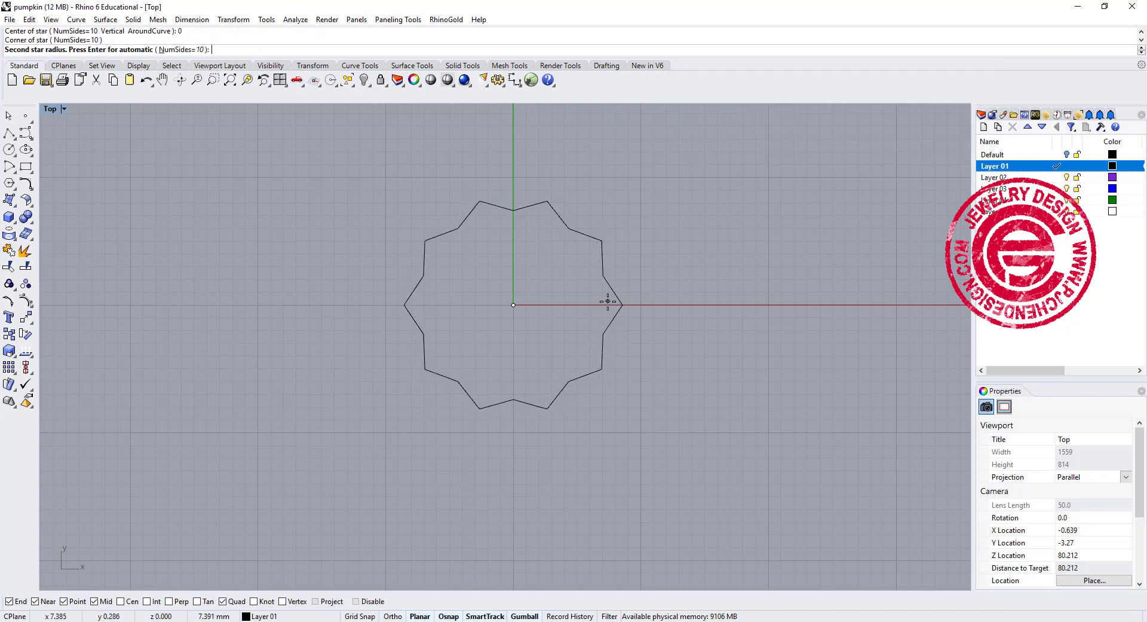
click(604, 298)
scroll(557, 246, up, 4)
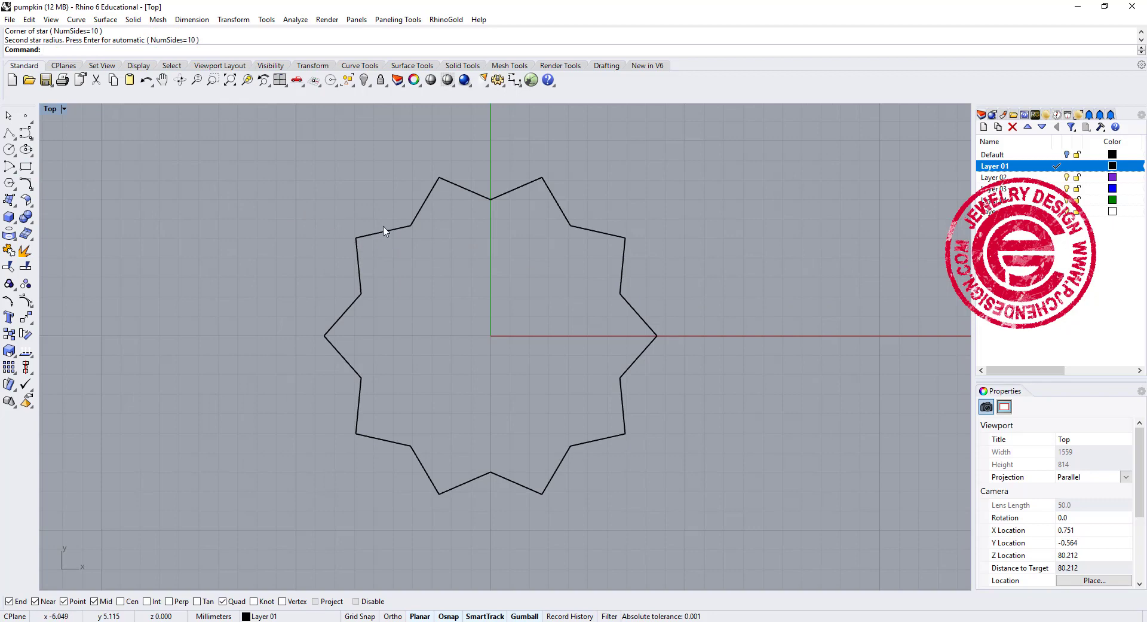
- Fillet the star's corners with radius 2 into a wavy ten-lobed outline
click(29, 186)
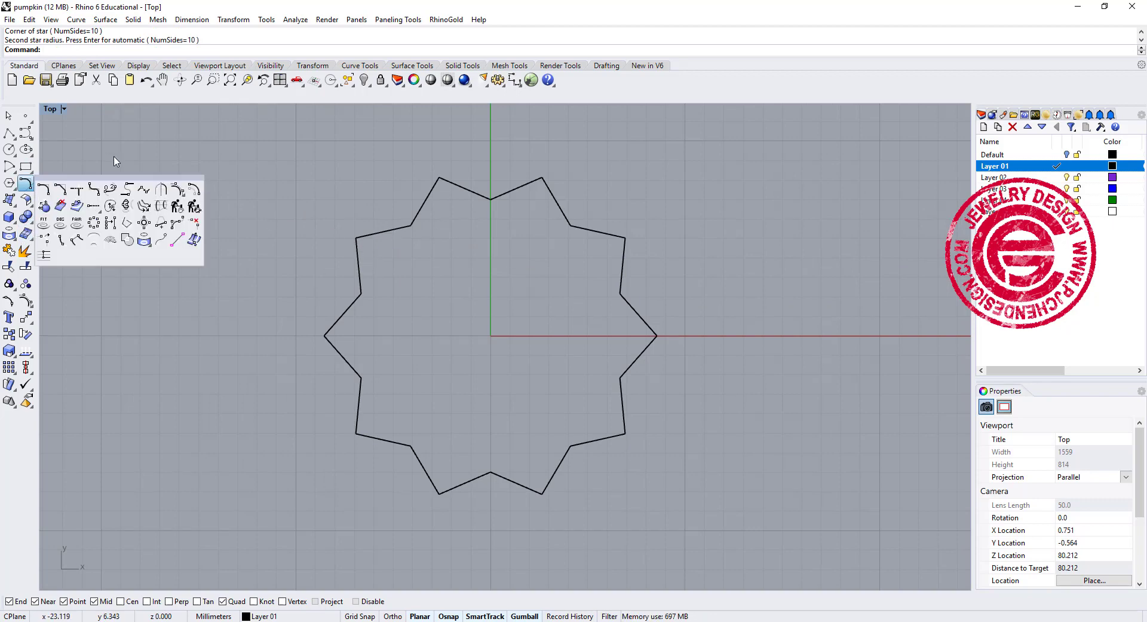
click(95, 190)
click(453, 185)
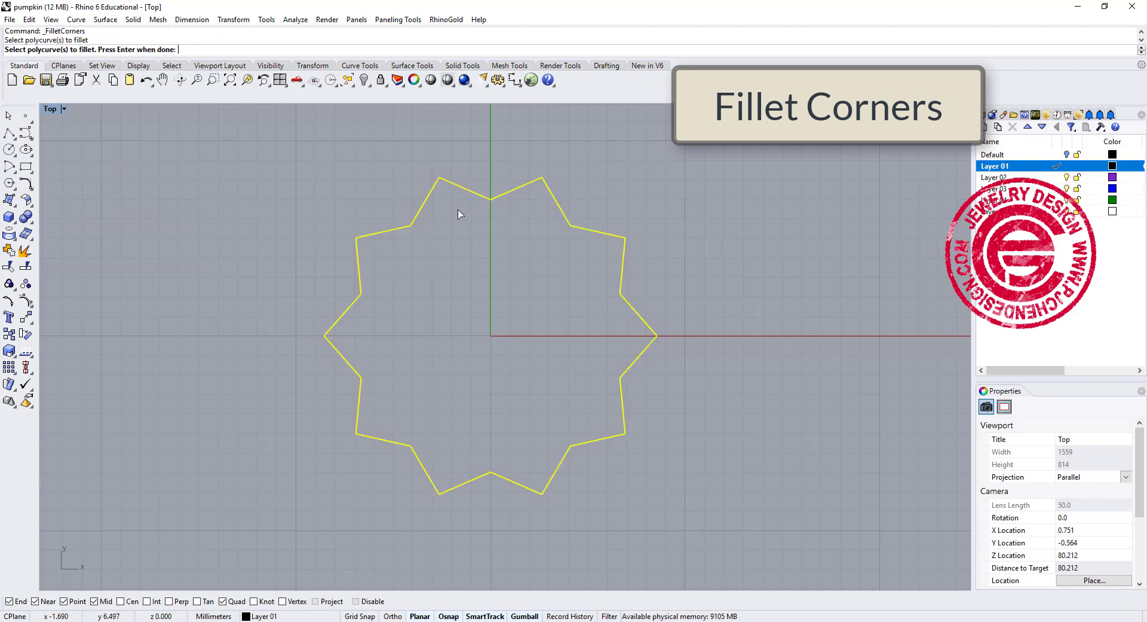
key(Return)
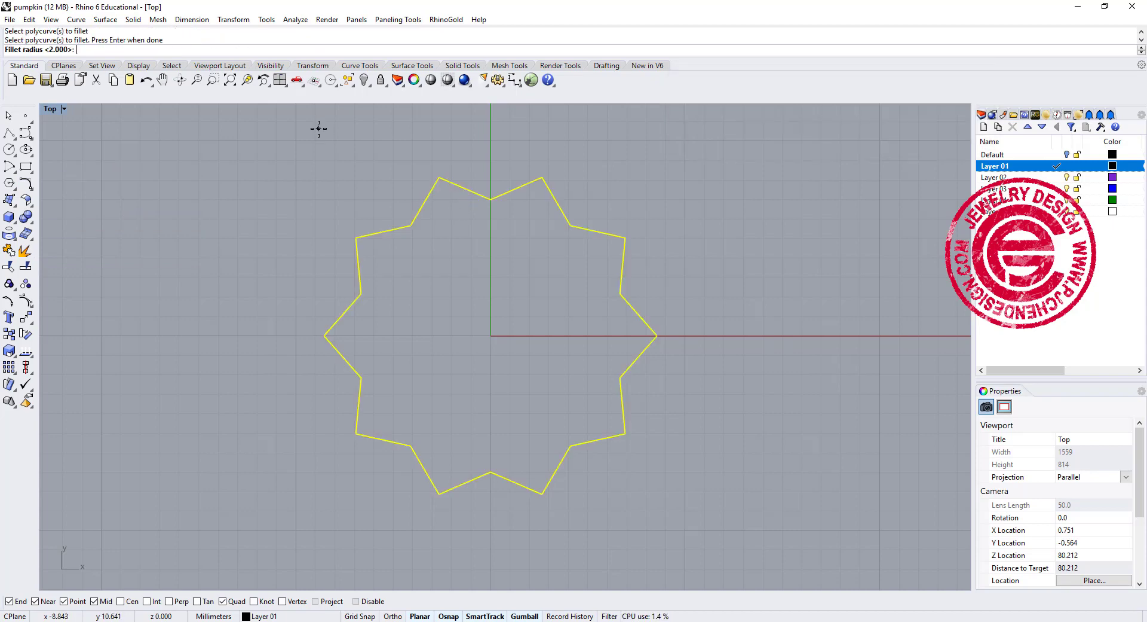
key(Return)
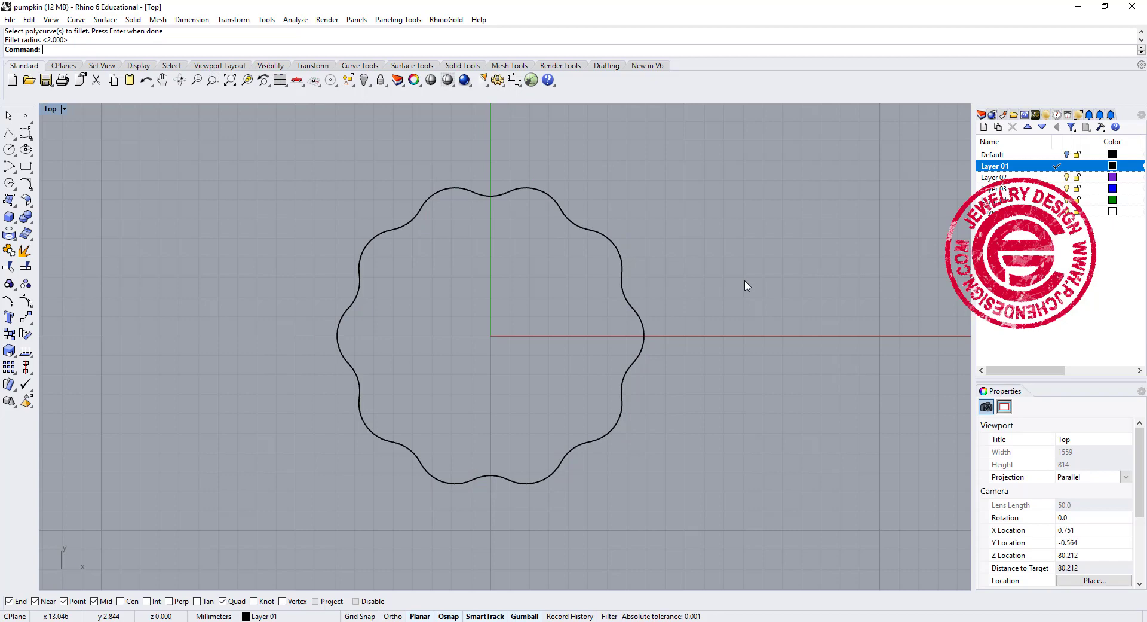
- Test reshaping the top lobe by dragging control points, then delete the edited curve
click(538, 190)
scroll(502, 194, up, 3)
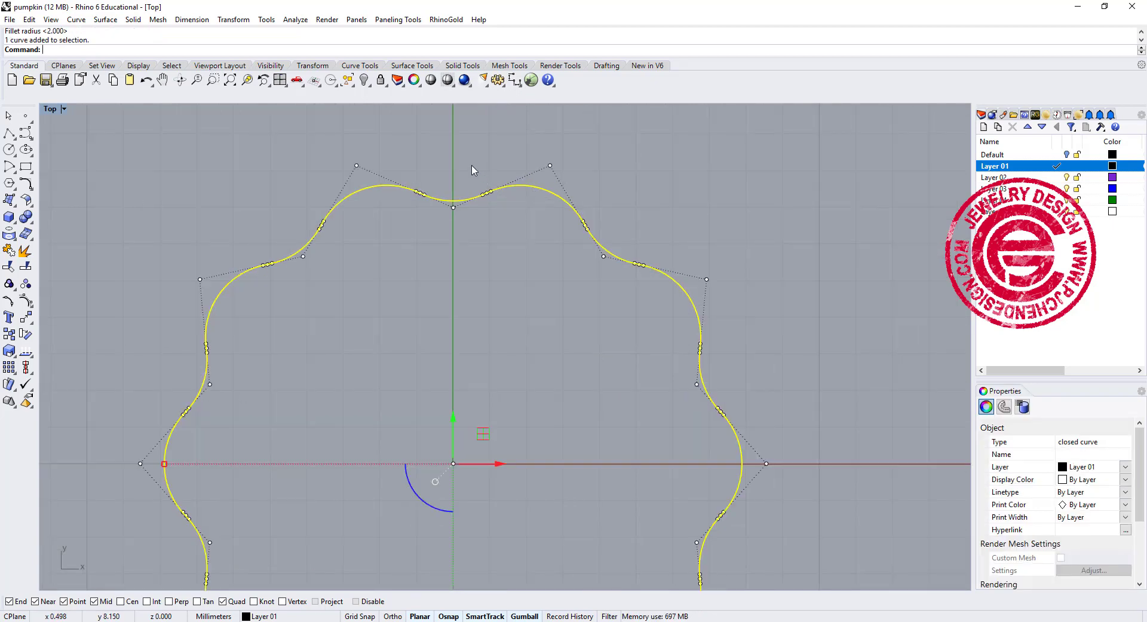
drag(472, 170, 520, 222)
drag(517, 167, 519, 165)
click(550, 165)
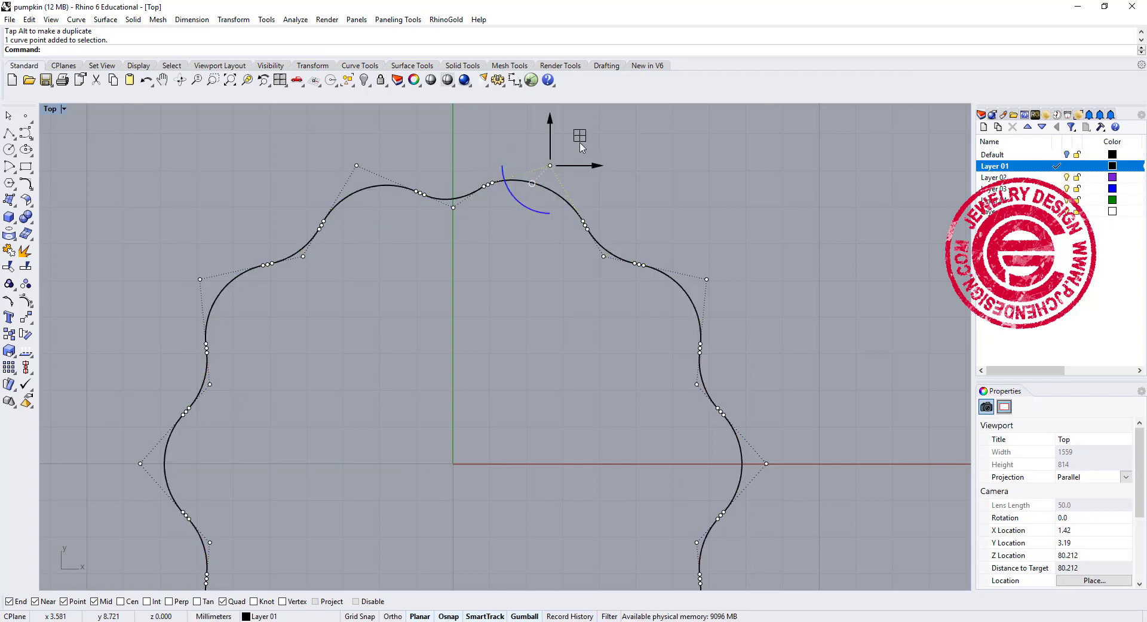
drag(581, 144, 597, 140)
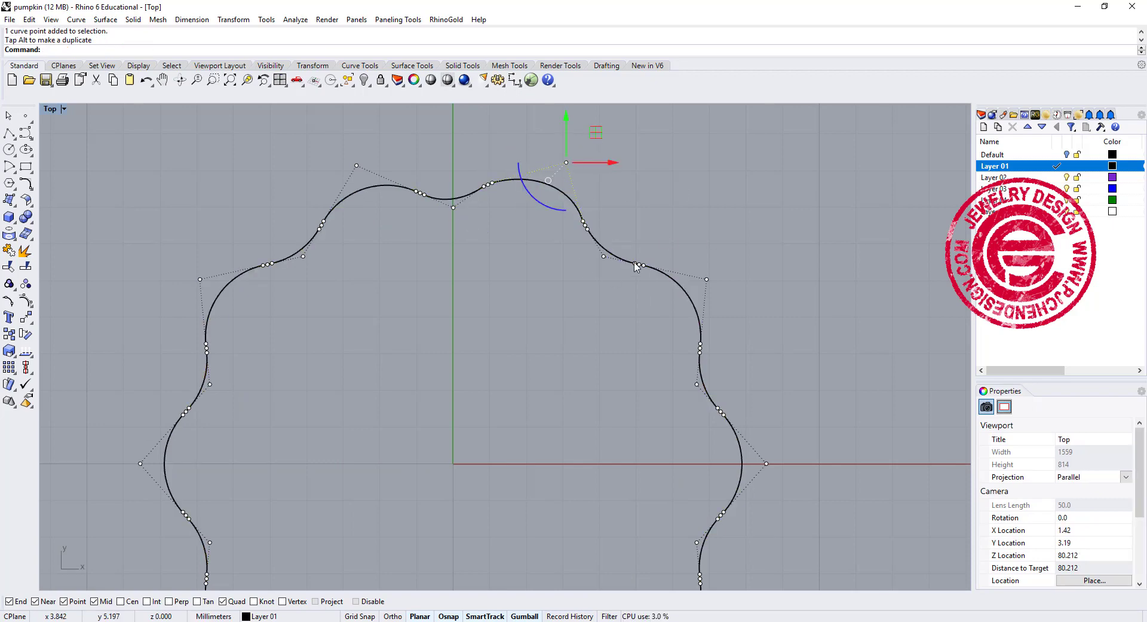
scroll(486, 251, down, 3)
scroll(486, 256, down, 3)
key(Delete)
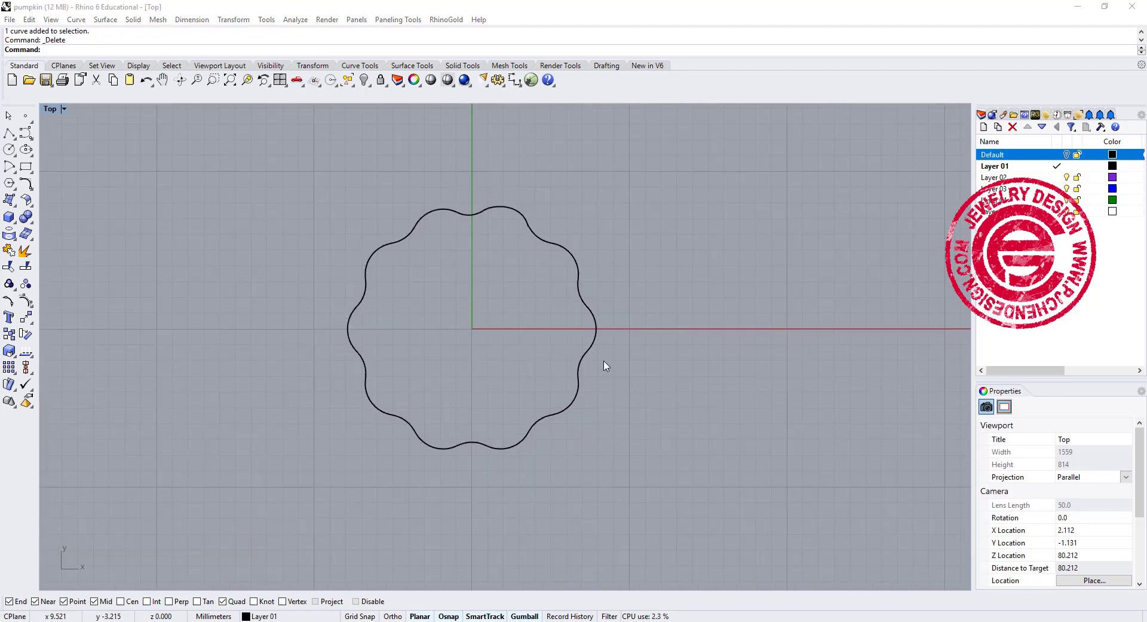
- Gumball-scale a smaller copy of the wavy outline about its centre
click(597, 337)
drag(348, 328, 440, 343)
key(Escape)
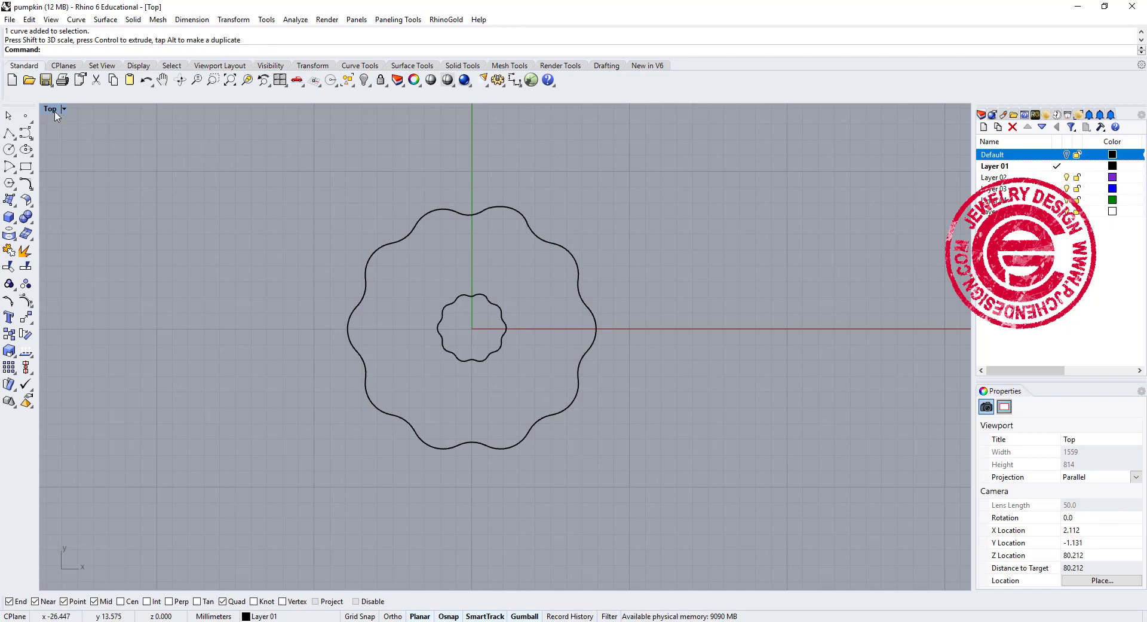
- Restore the four-view layout and drag the small outline down along Z below the large one
double_click(53, 112)
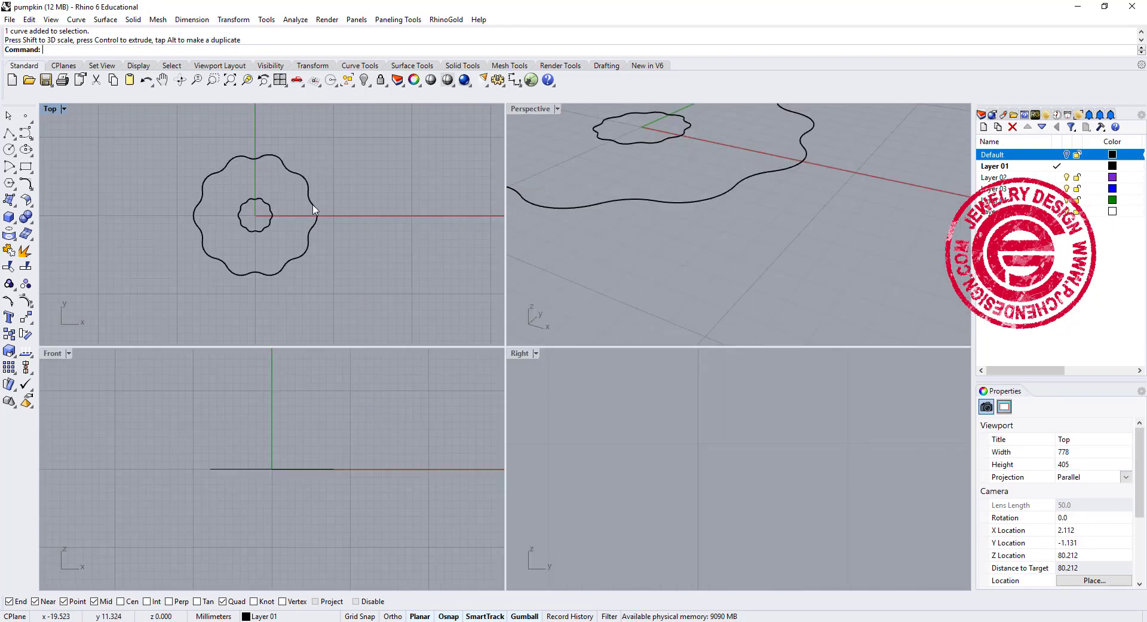
click(273, 223)
scroll(299, 443, up, 4)
scroll(329, 454, up, 3)
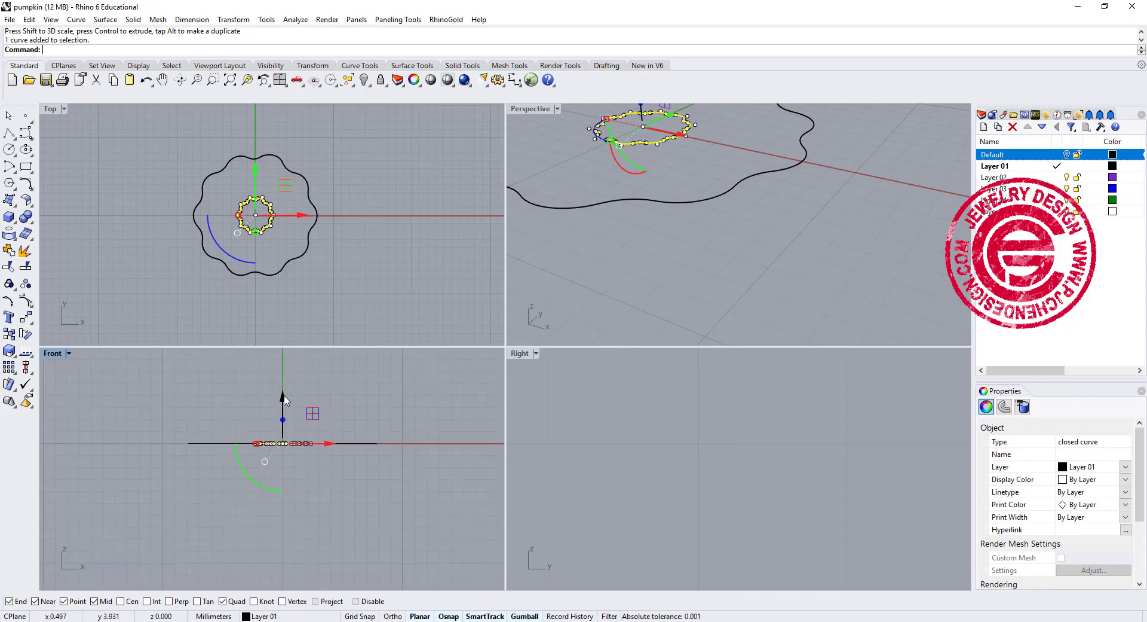
drag(283, 423, 283, 460)
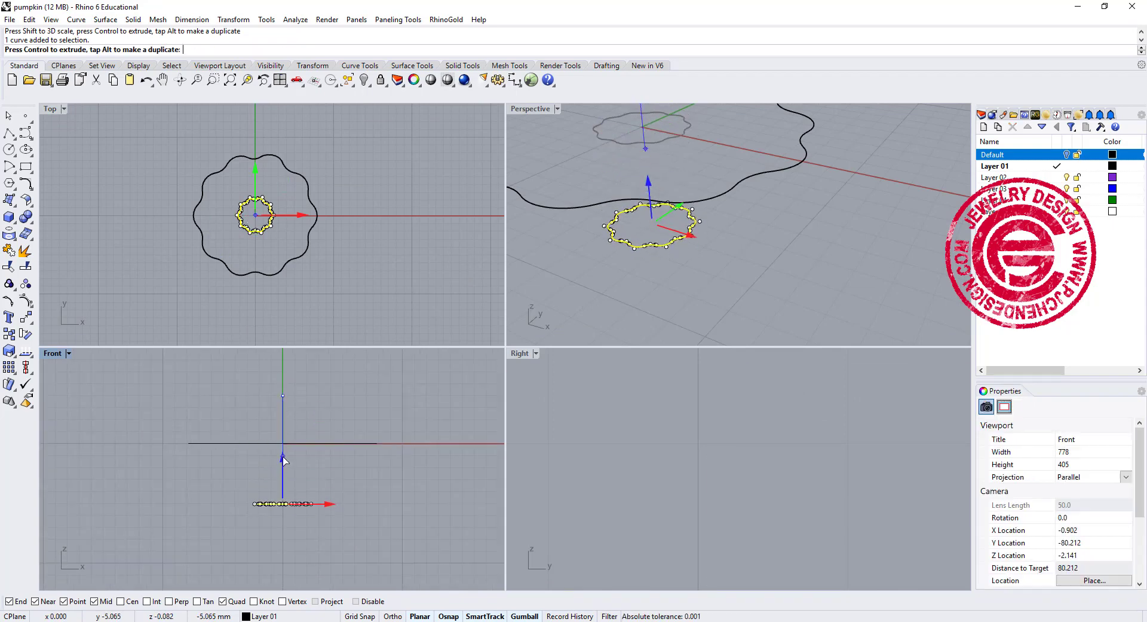
click(359, 308)
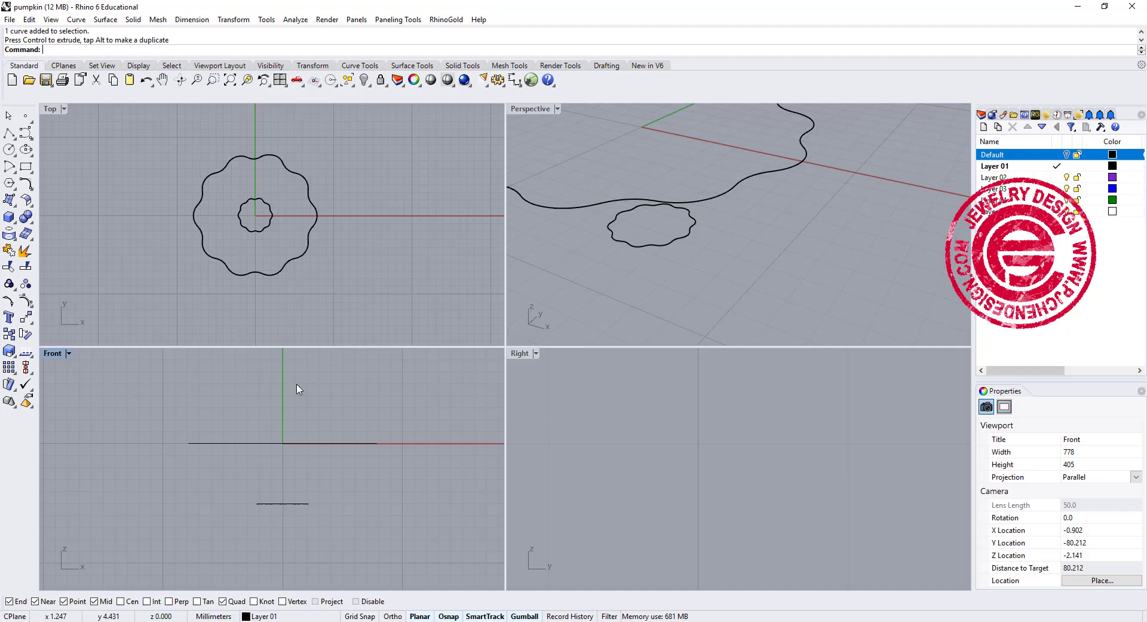
scroll(233, 248, up, 5)
click(9, 149)
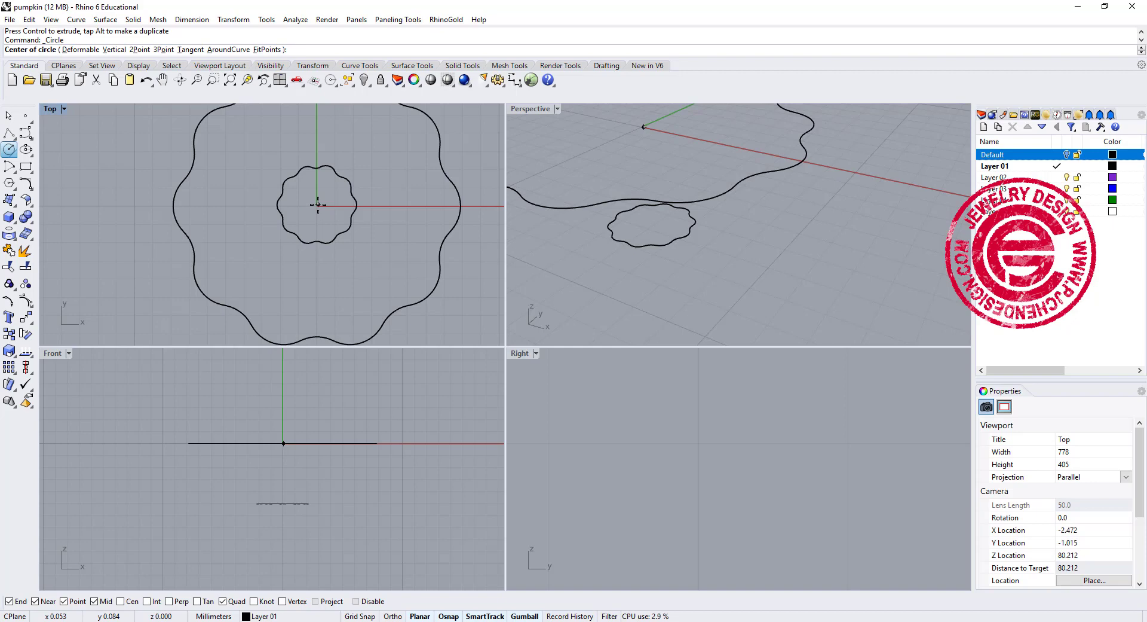
- Draw a small circle centred at 0 and lower it along the gumball Z axis
text( 0)
key(Return)
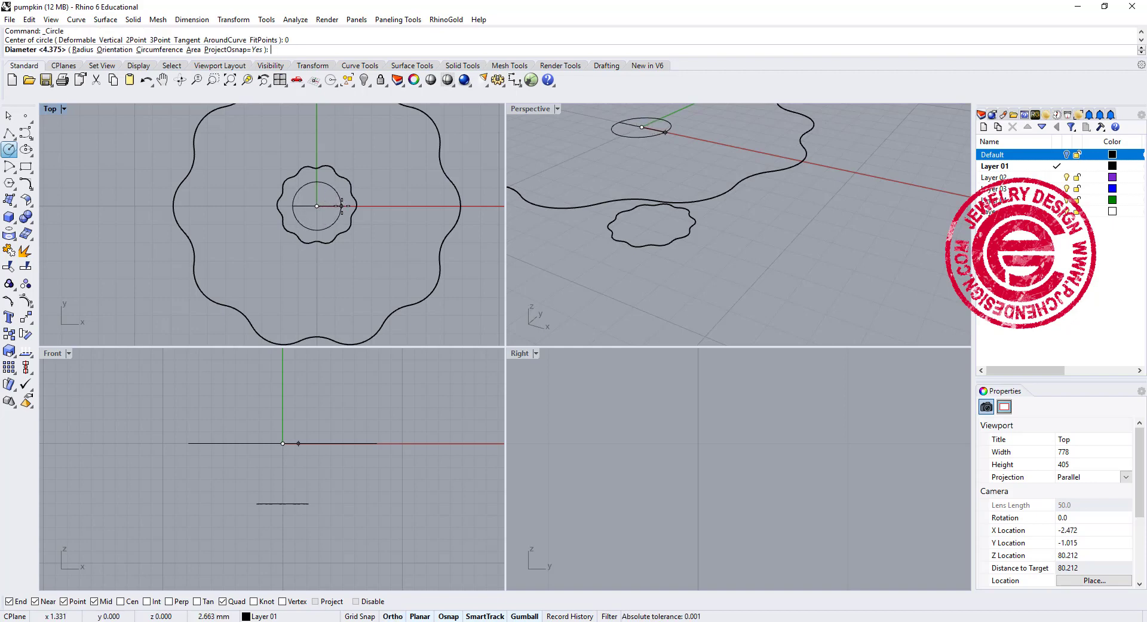
click(339, 205)
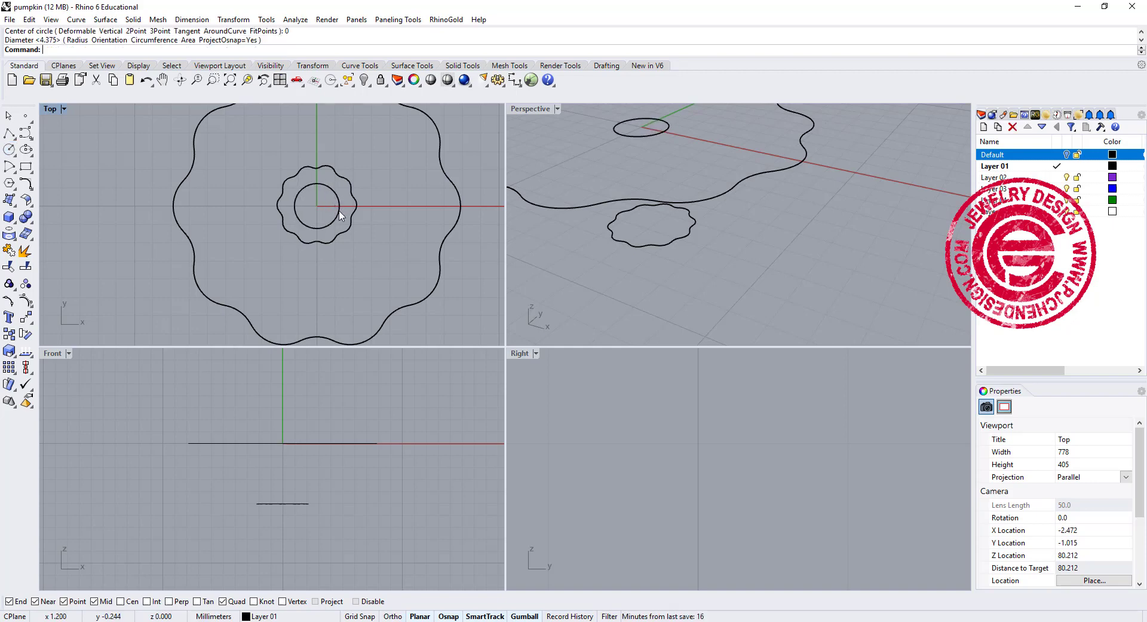
drag(282, 410, 289, 452)
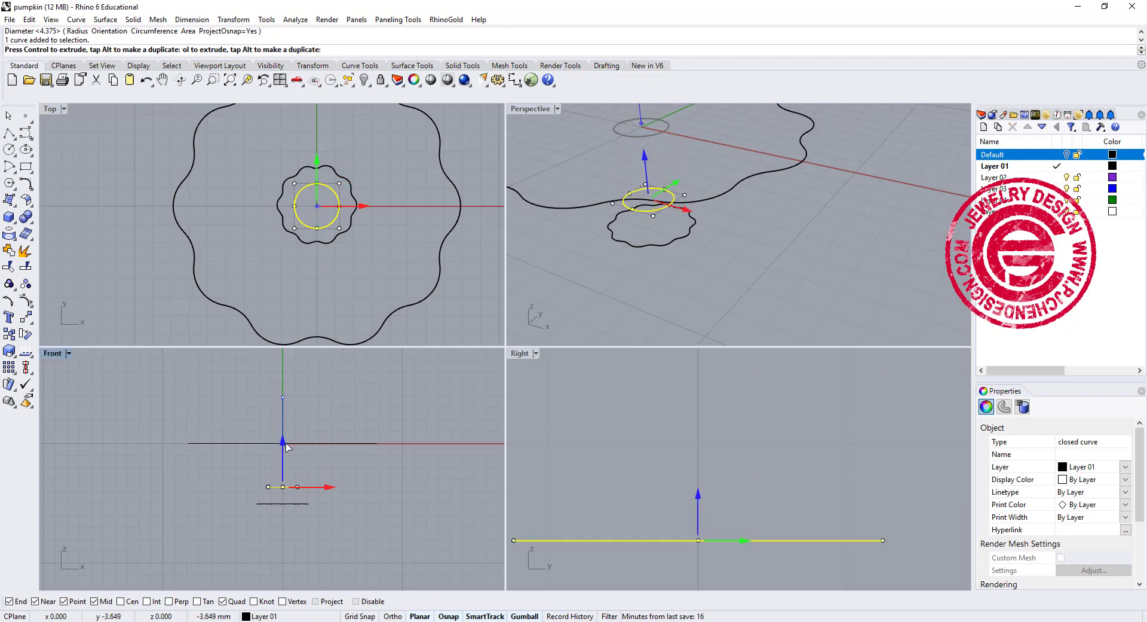
- Window-select both small curves in the maximized Front view and mirror them across the X axis
key(ctrl+m)
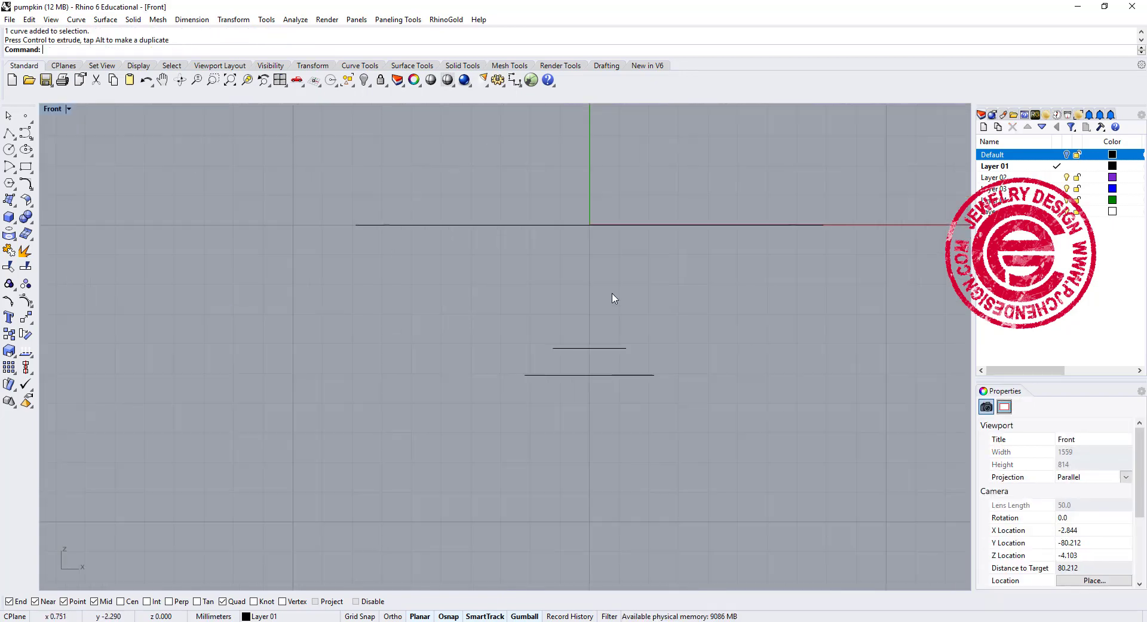
mouse_move(589, 350)
right_down()
mouse_move(752, 338)
mouse_move(702, 345)
right_up()
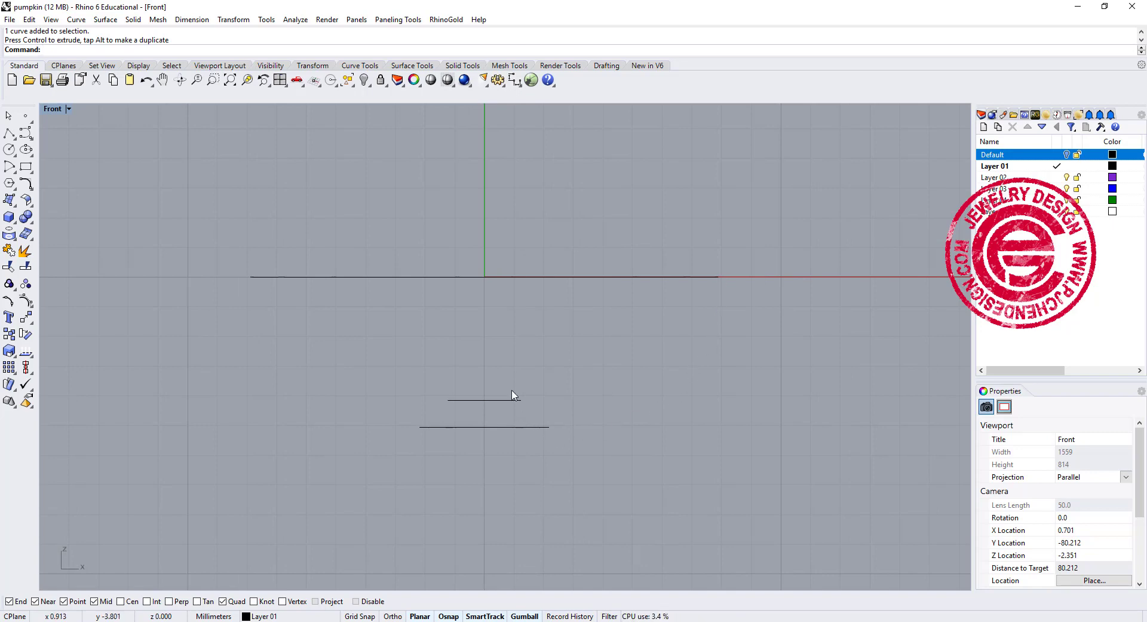
drag(593, 465, 57, 314)
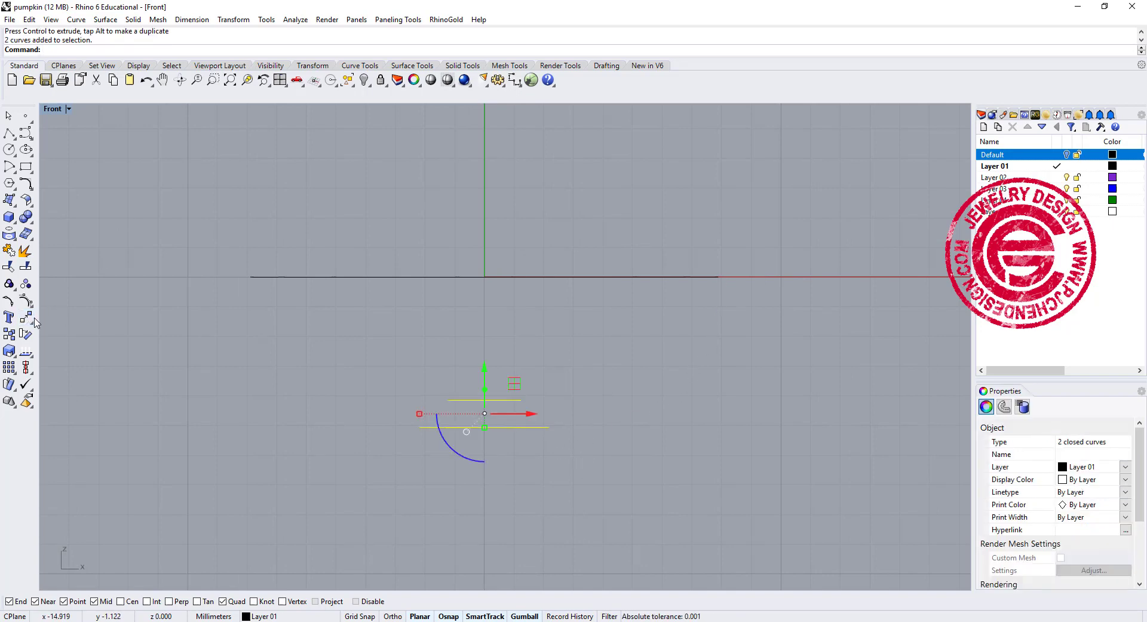
click(25, 317)
click(124, 318)
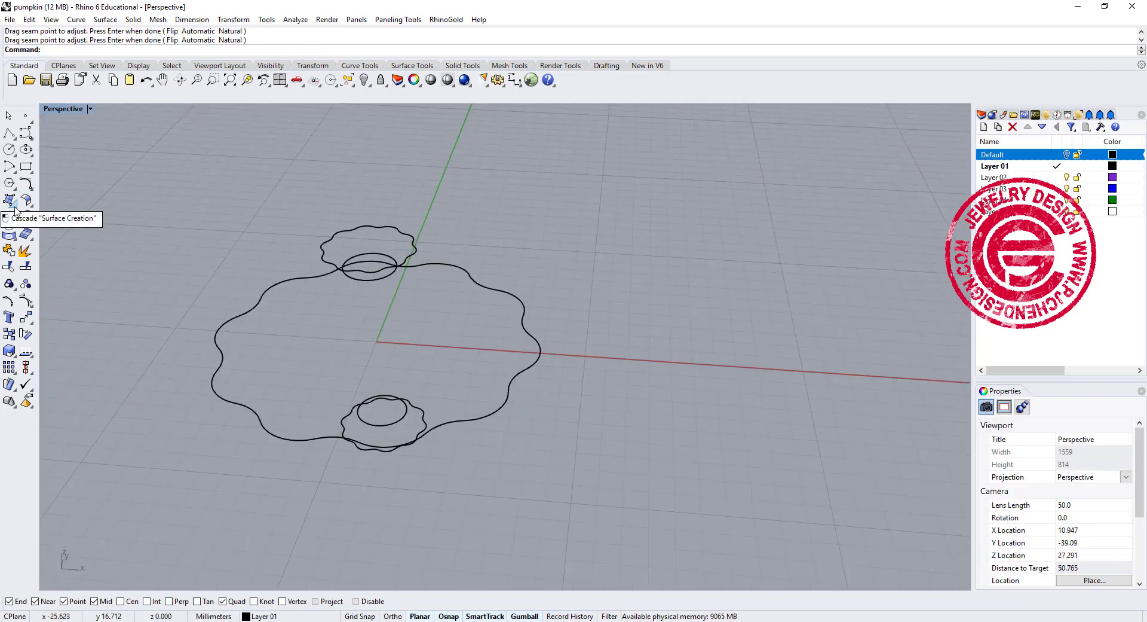
- Start a loft picking the five curves in order, from bottom circle to top circle
click(14, 208)
click(84, 214)
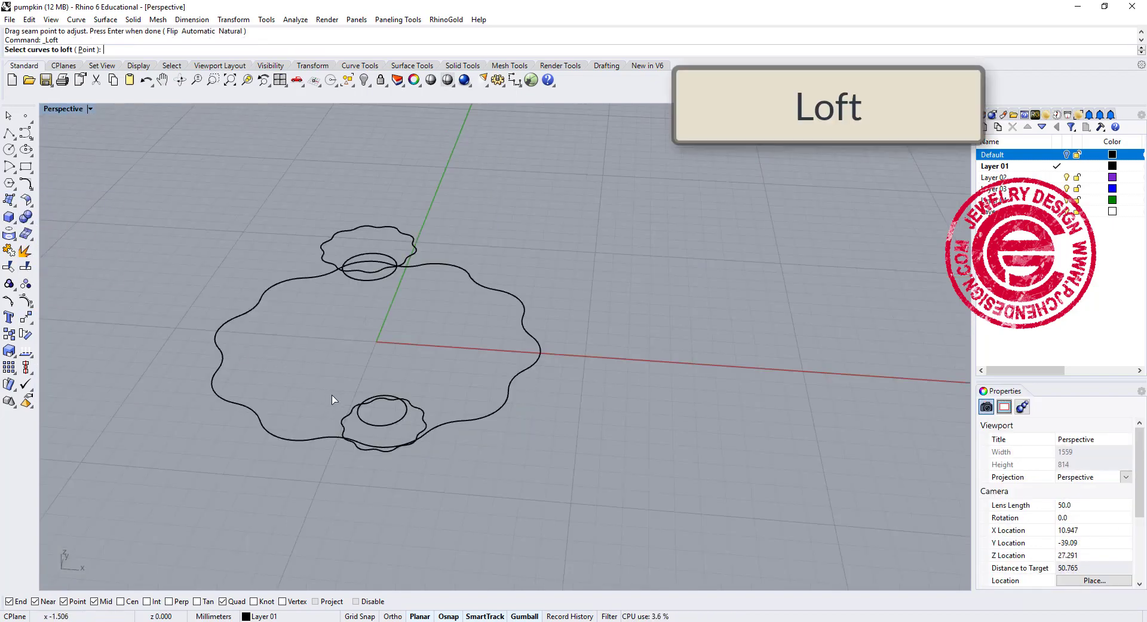
right_drag(334, 399, 378, 420)
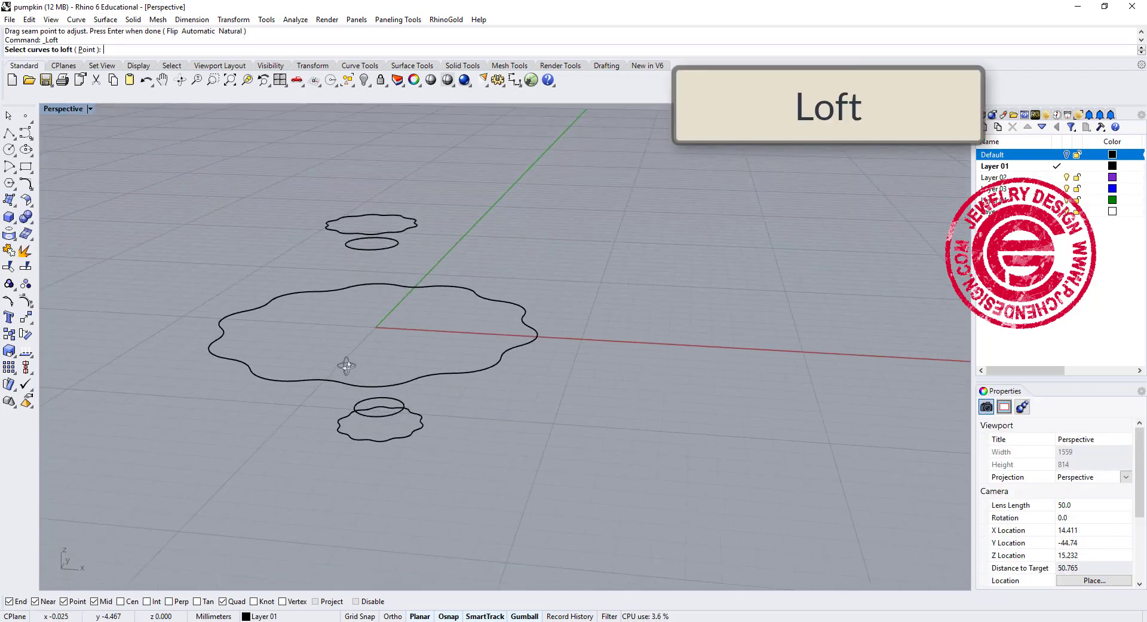
click(377, 421)
click(379, 440)
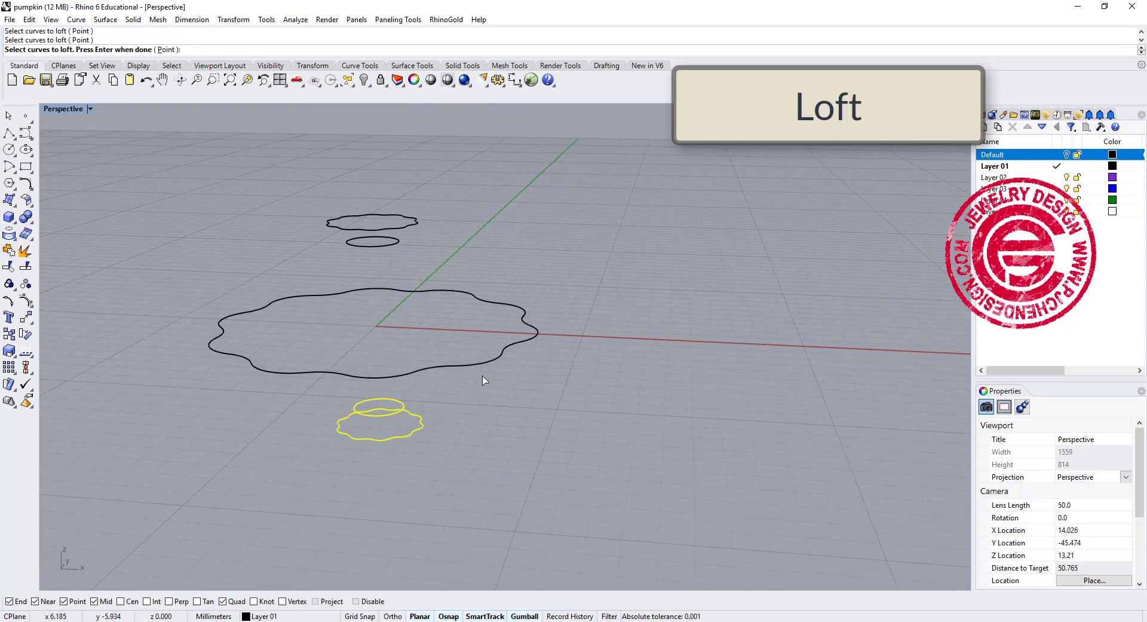
click(489, 363)
click(417, 226)
click(399, 241)
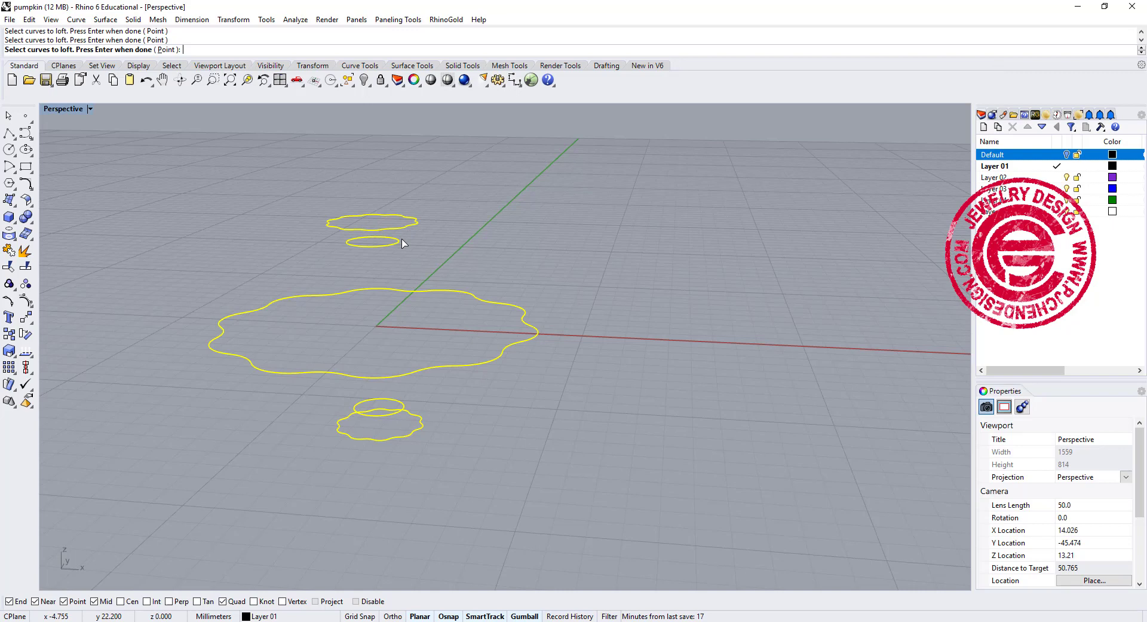
key(Return)
- Line up the loft seam points and accept Loft Options to create the pumpkin surface
right_drag(551, 217, 518, 259)
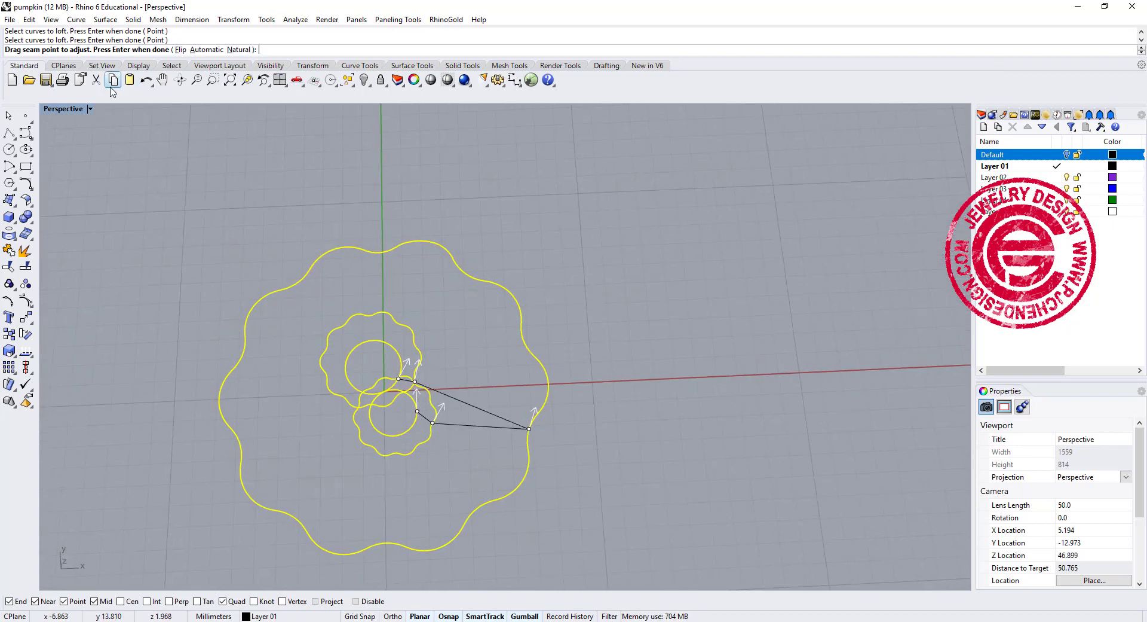
double_click(60, 110)
scroll(272, 206, up, 2)
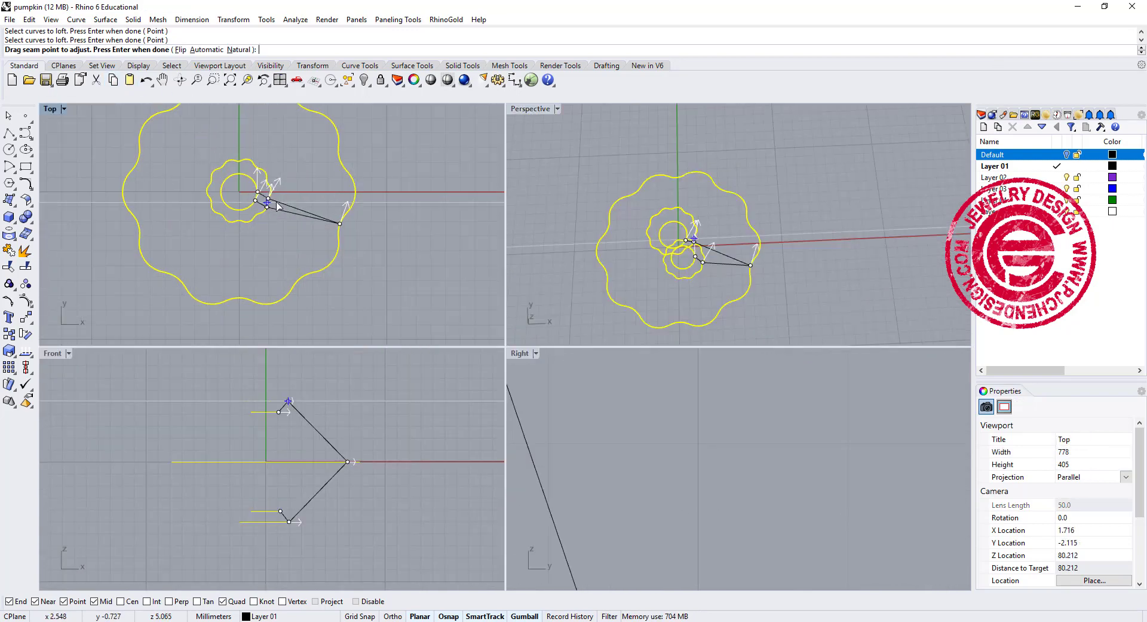
scroll(271, 206, up, 2)
mouse_move(265, 208)
mouse_down()
mouse_move(253, 190)
mouse_move(270, 189)
mouse_up()
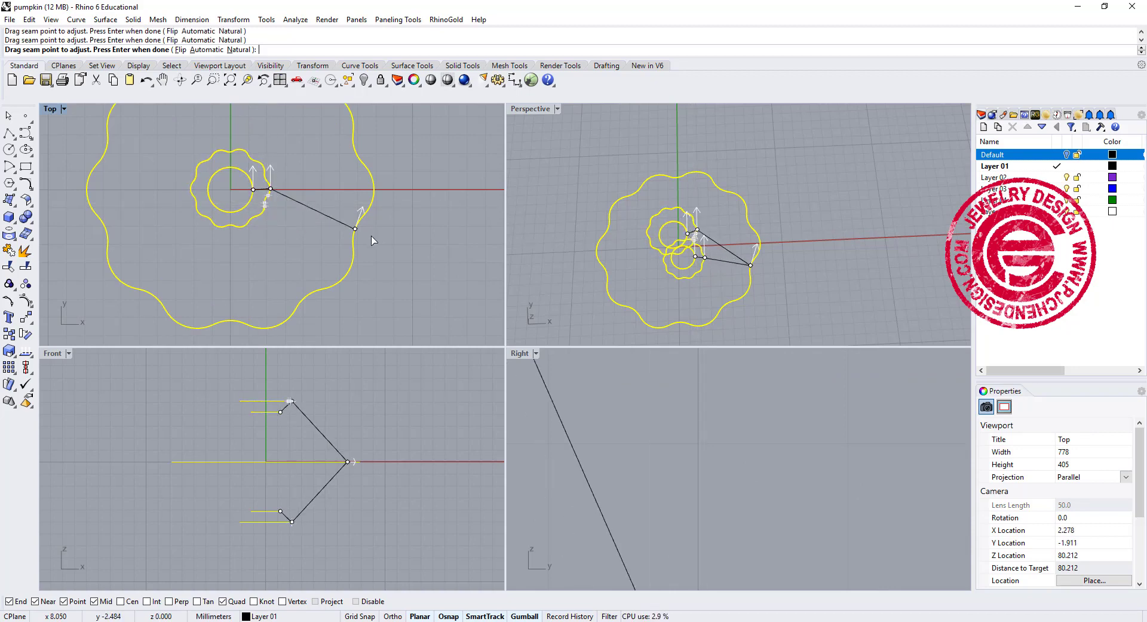
drag(356, 233, 374, 189)
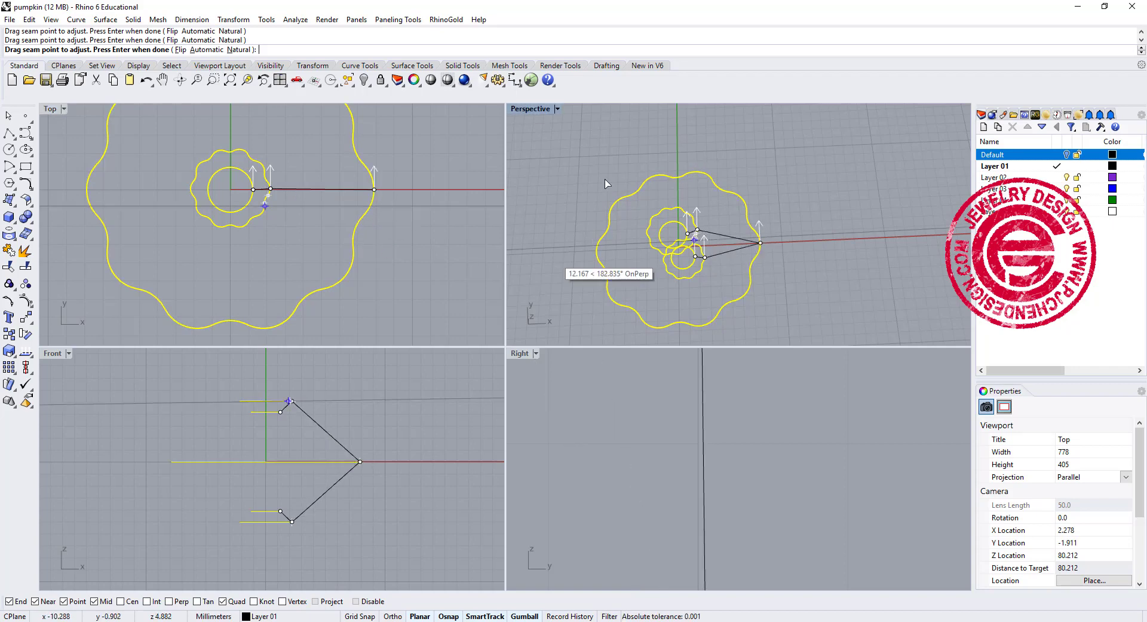
double_click(507, 110)
mouse_move(507, 110)
right_down()
mouse_move(590, 232)
mouse_move(615, 300)
right_up()
key(Return)
scroll(615, 287, up, 5)
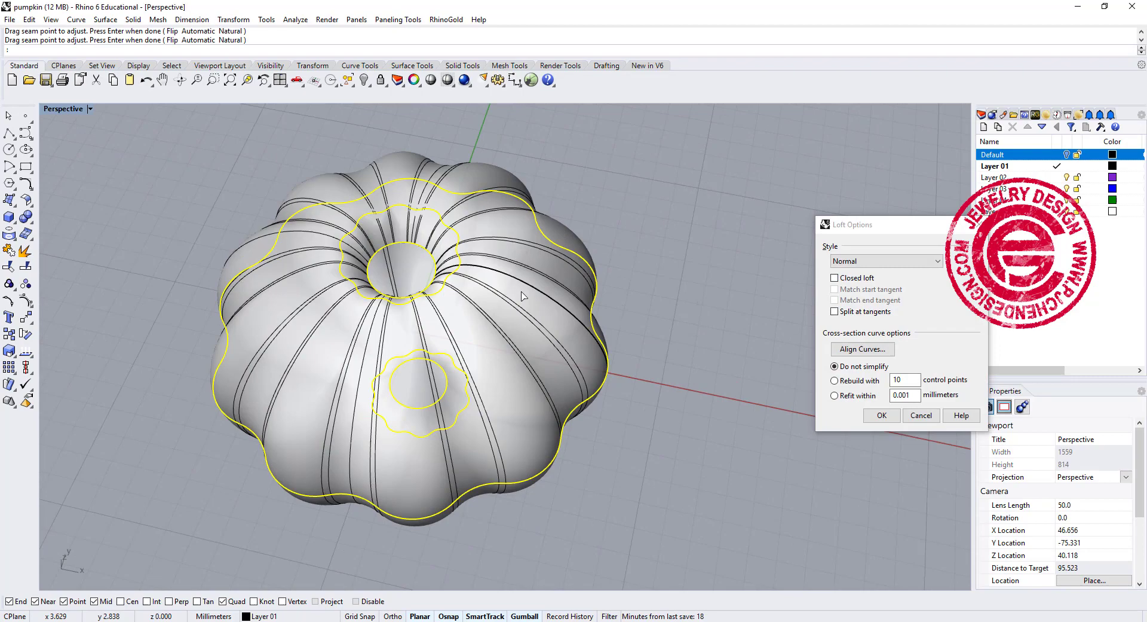
right_drag(634, 234, 538, 180)
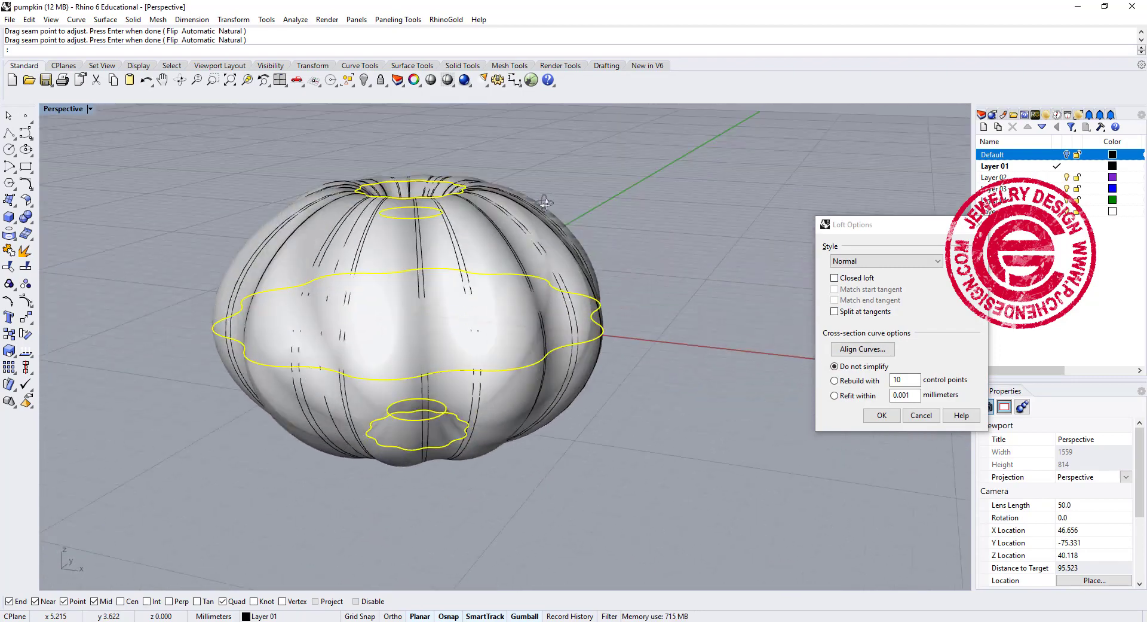
click(882, 414)
mouse_move(685, 317)
right_down()
mouse_move(839, 270)
mouse_move(653, 248)
mouse_move(607, 422)
mouse_move(649, 332)
mouse_move(622, 344)
right_up()
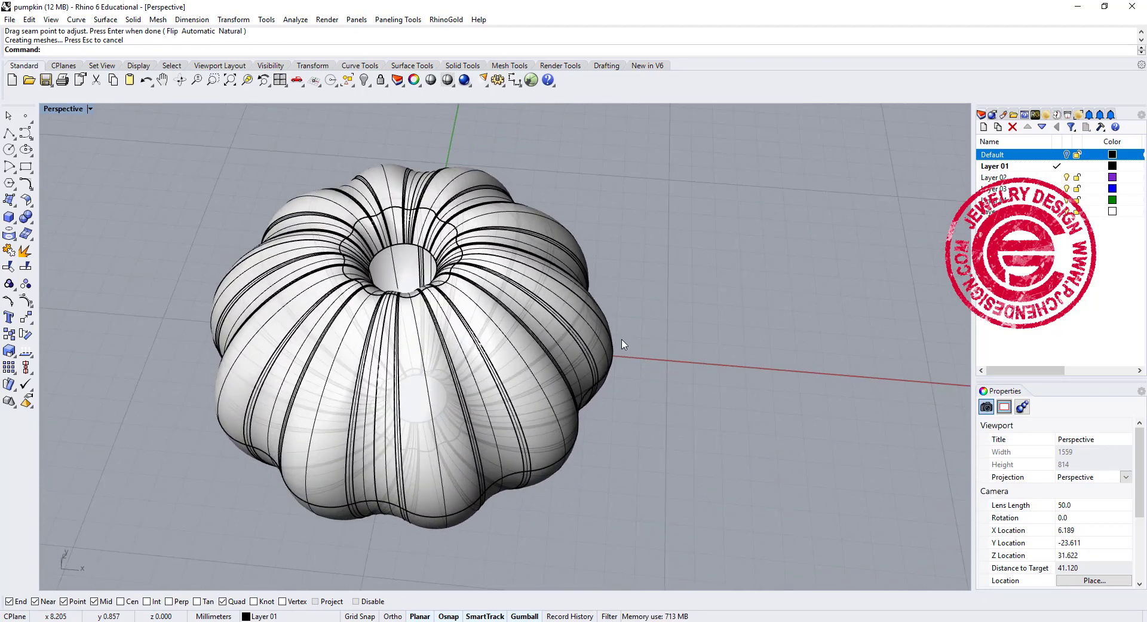
text(Cap)
- Run Cap on the lofted pumpkin to add planar caps at both ends
key(Return)
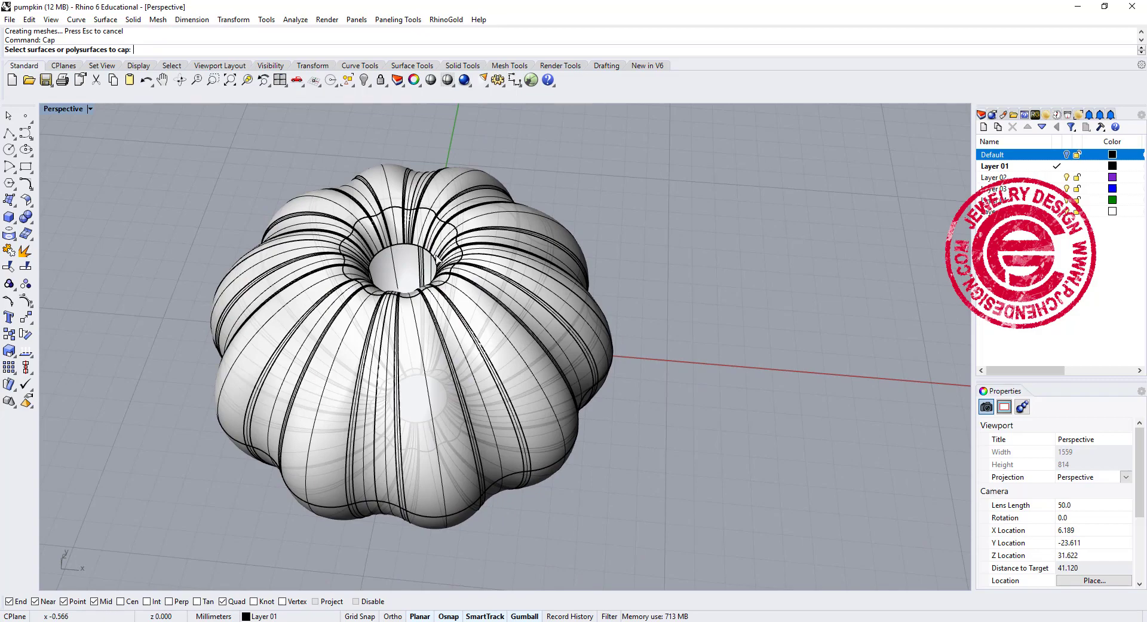
click(438, 257)
key(Return)
mouse_move(654, 321)
right_down()
mouse_move(612, 156)
mouse_move(652, 133)
right_up()
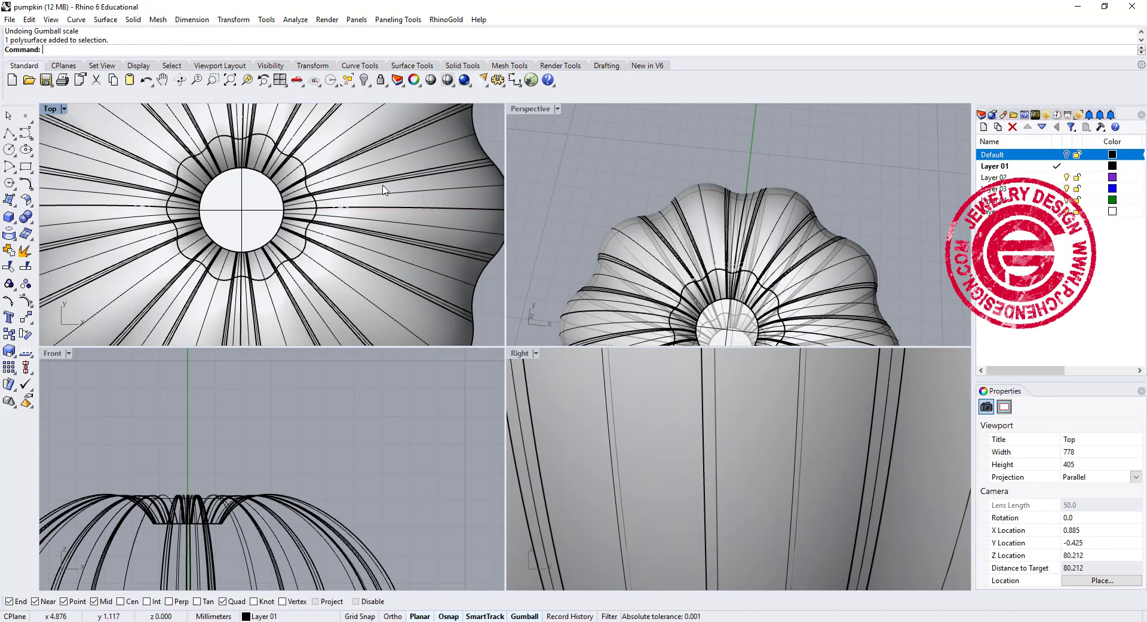
- Lock the pumpkin body and gumball-scale the top wavy curve smaller
click(381, 80)
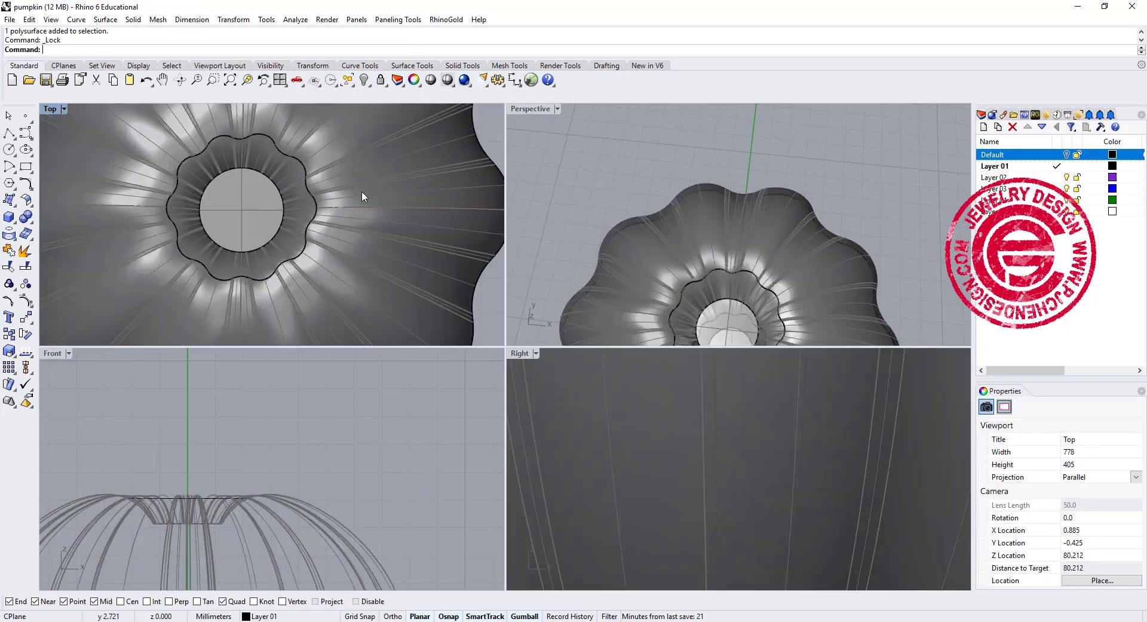
click(321, 220)
click(339, 246)
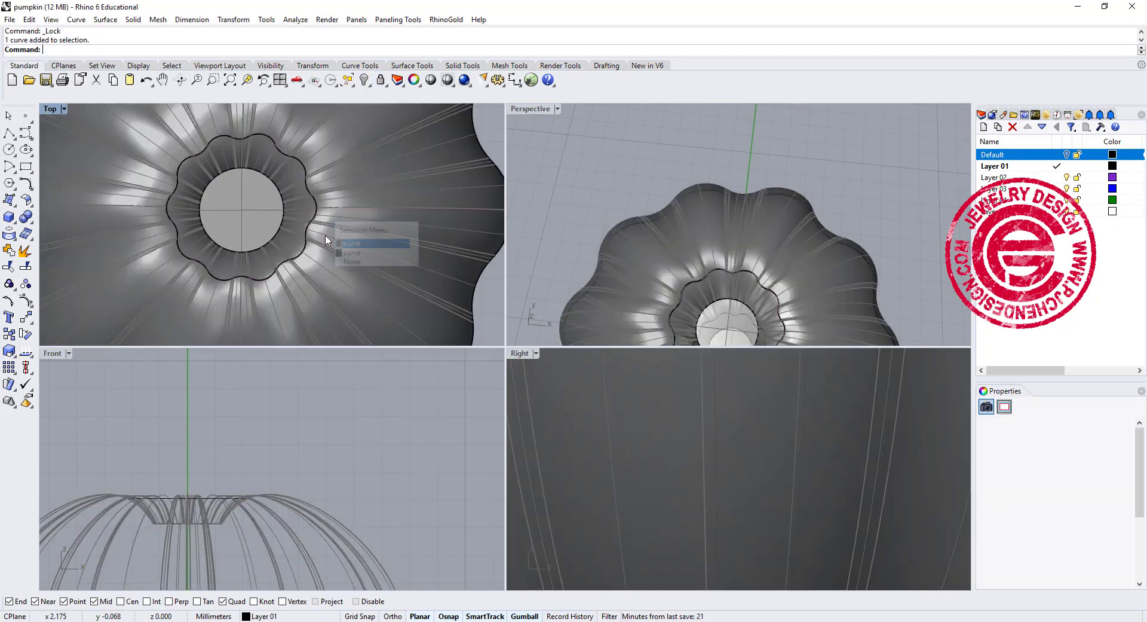
drag(167, 205, 185, 216)
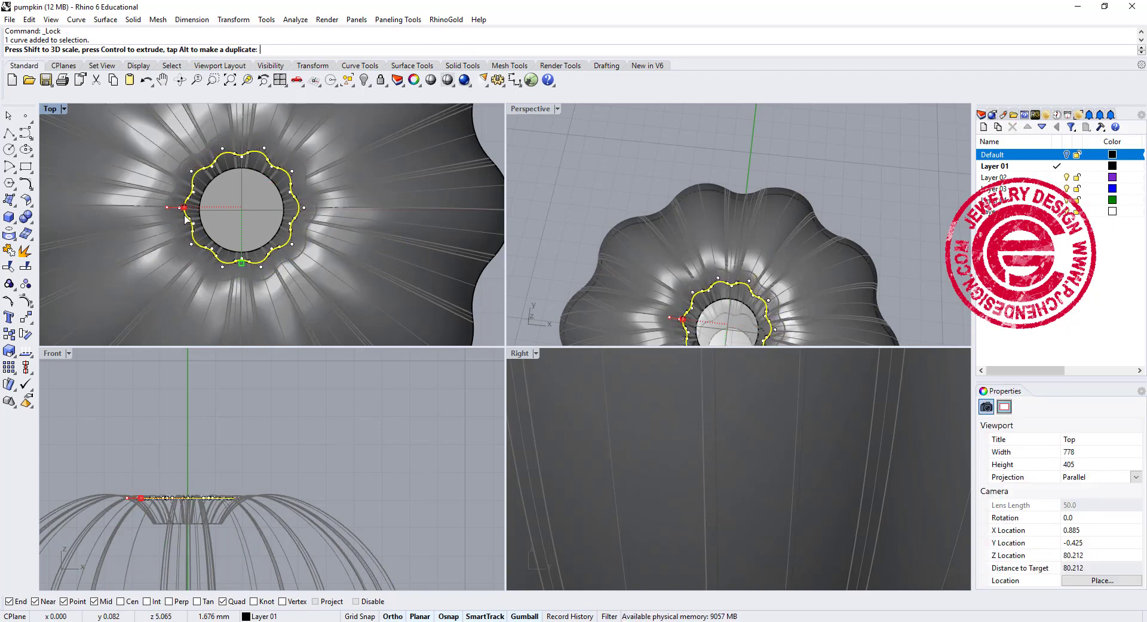
drag(185, 218, 186, 219)
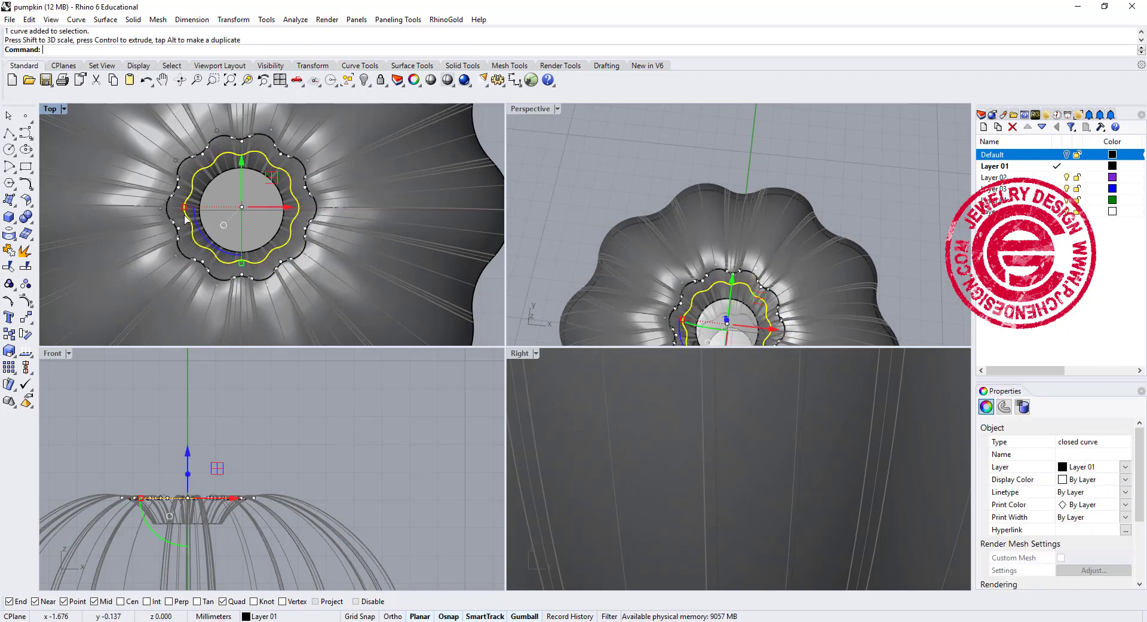
- Align the shrunken curve concentrically to the origin and lower it into the top hollow
click(13, 365)
click(80, 384)
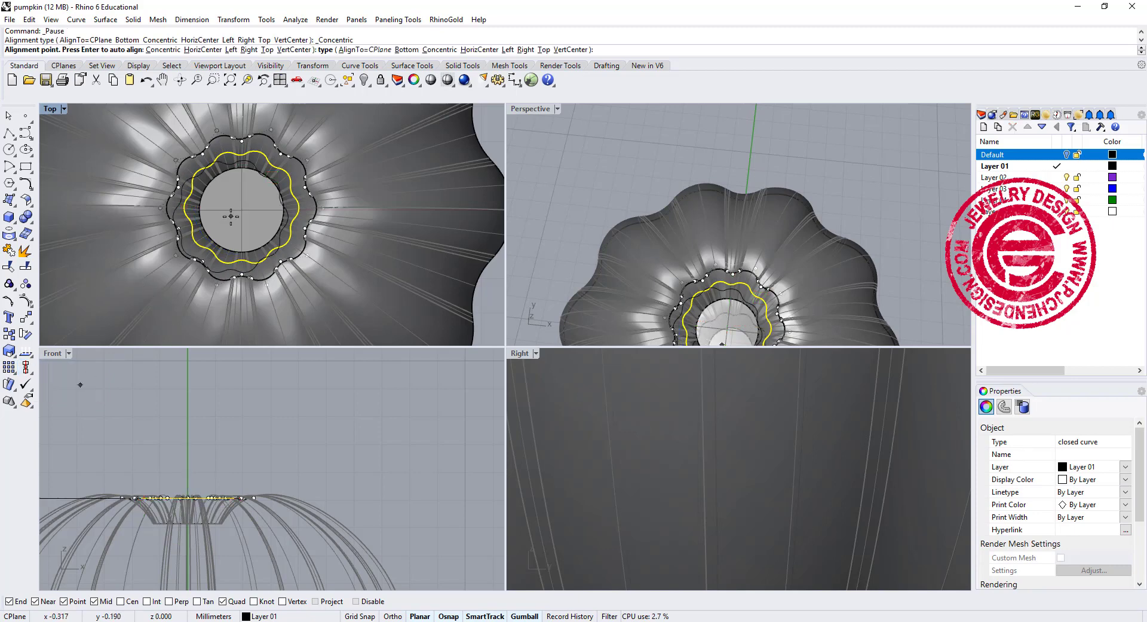
text(0)
key(Return)
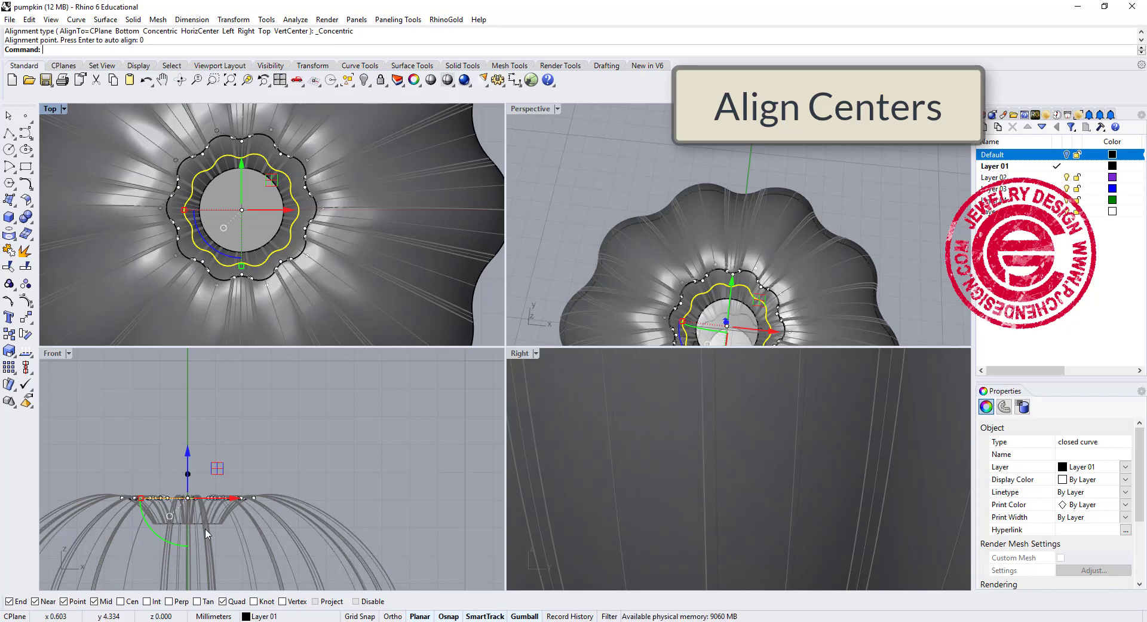
drag(189, 454, 193, 481)
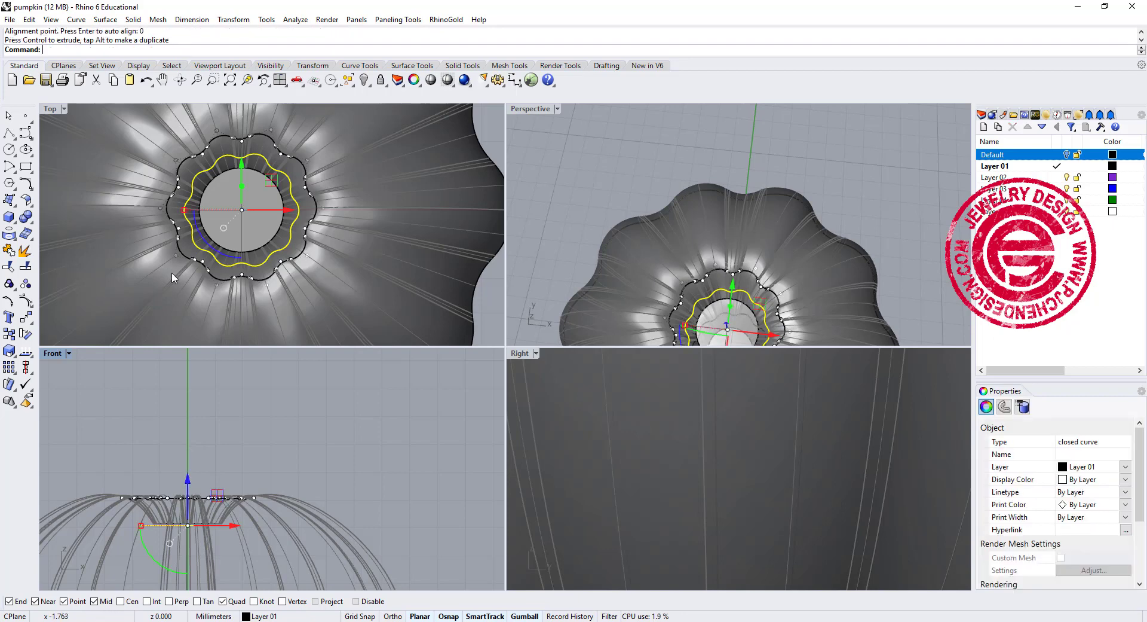
- Draw a roughly 1 mm circle at 0 with Ortho, then raise it above the pumpkin top
click(9, 149)
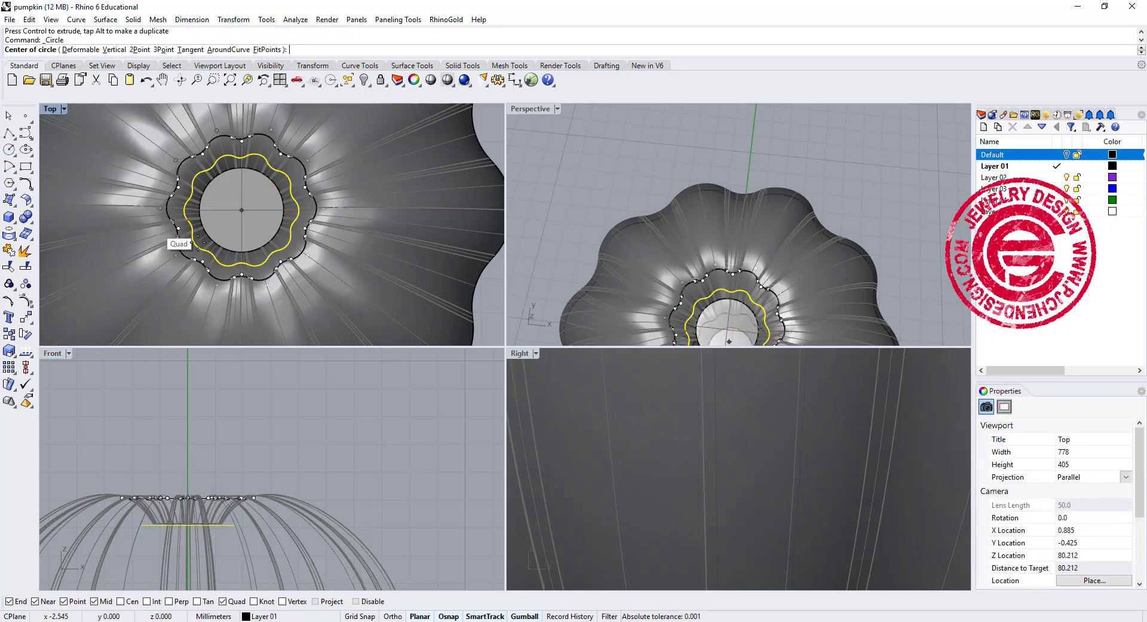
text(0)
key(Return)
scroll(242, 200, up, 3)
key(F8)
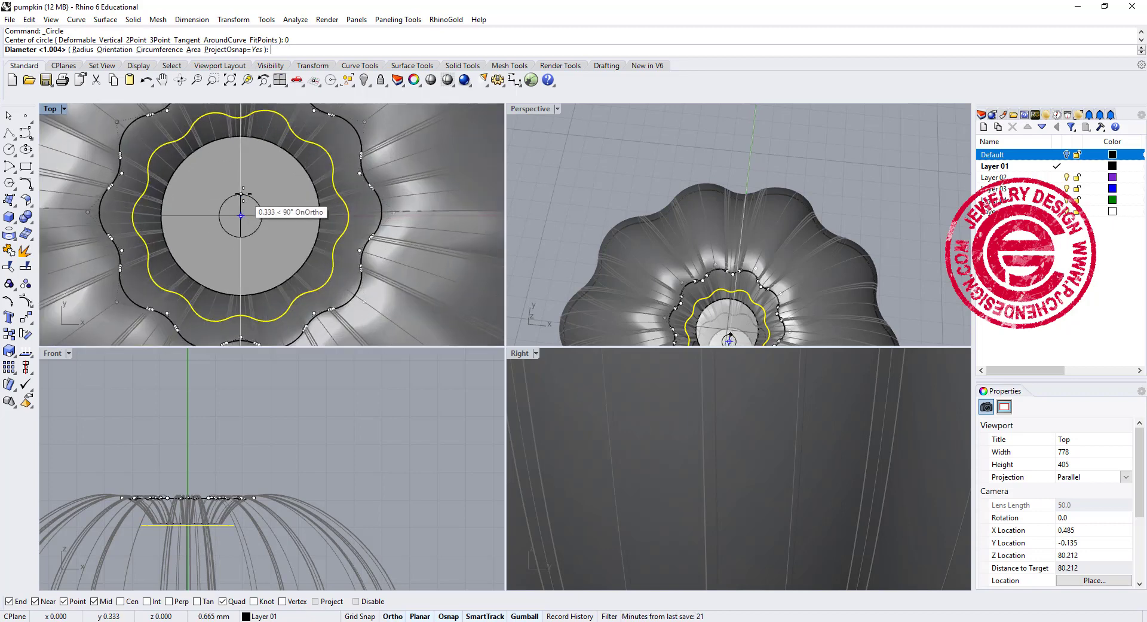
click(241, 193)
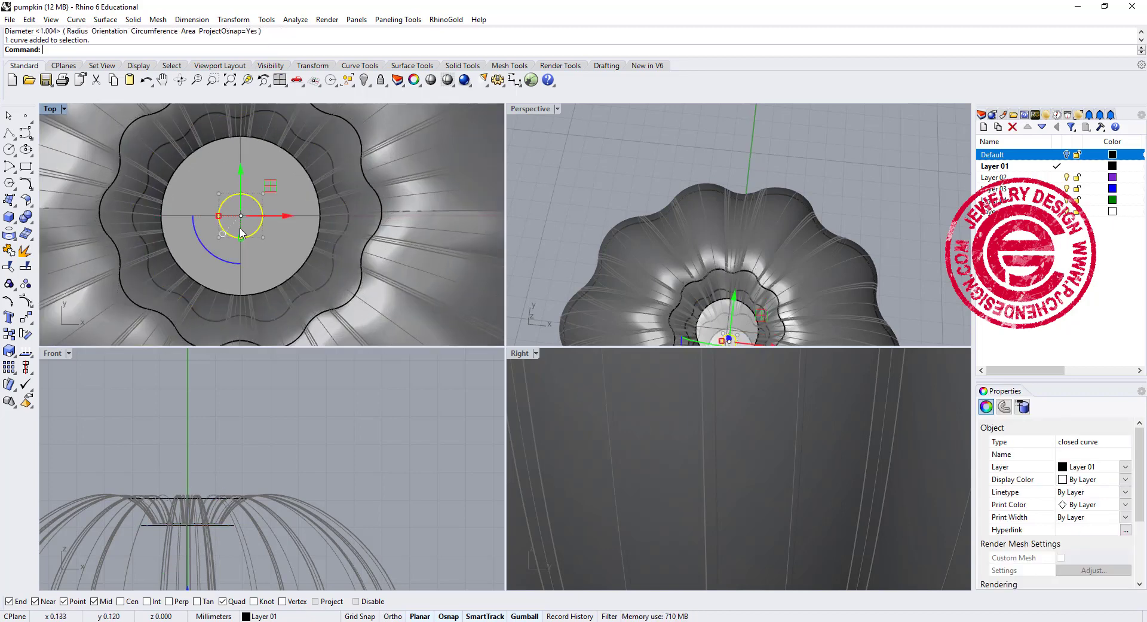
scroll(205, 447, down, 5)
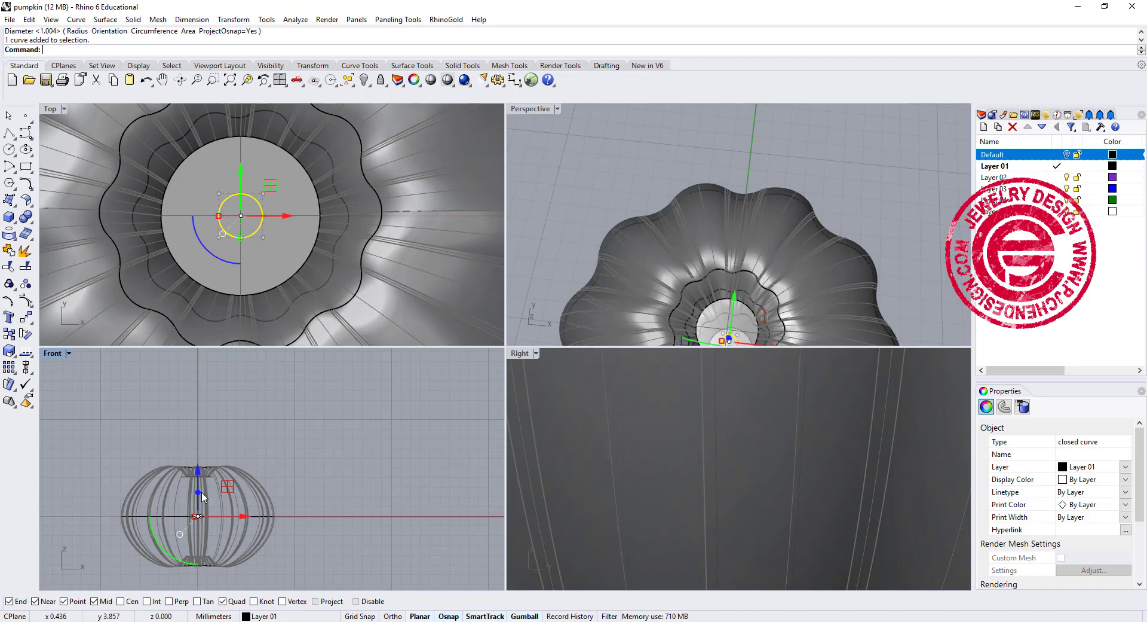
drag(199, 476, 213, 405)
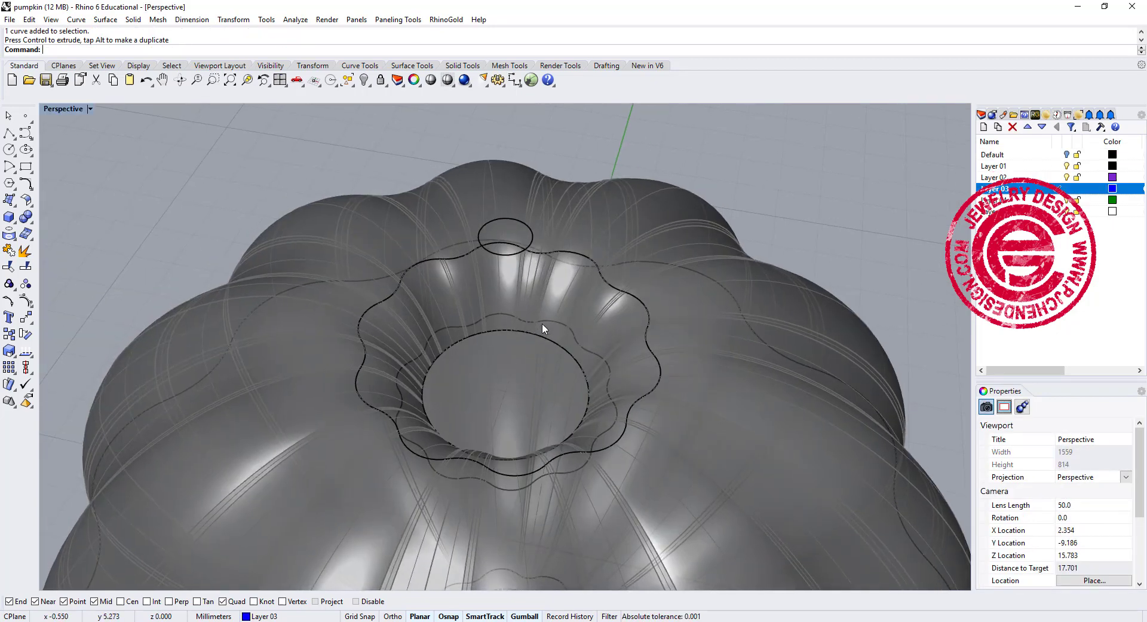
click(544, 321)
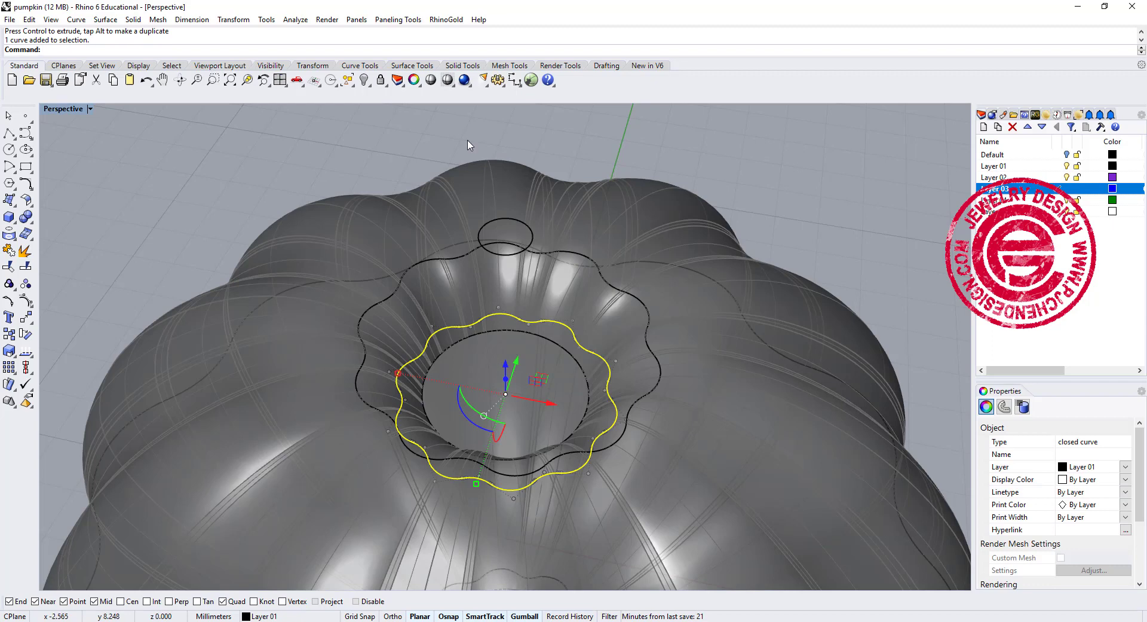
- Rebuild the inner wavy curve to 24 control points at degree 3
text(Rebuild)
key(Return)
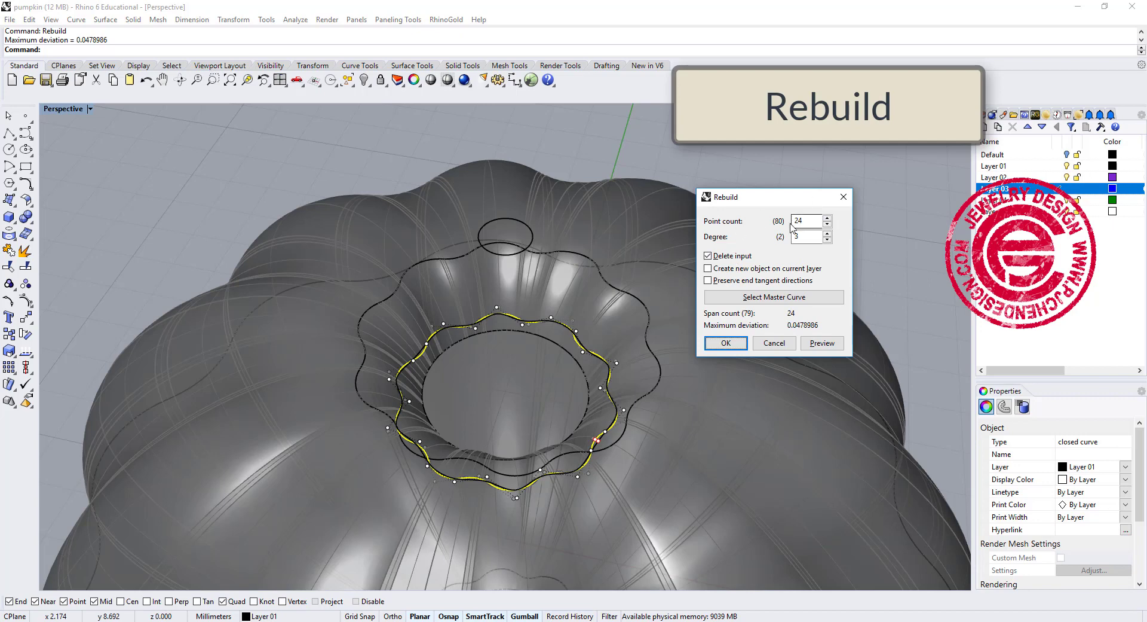
click(729, 346)
- Rebuild the small raised circle with the same 24-point, degree 3 settings
click(529, 228)
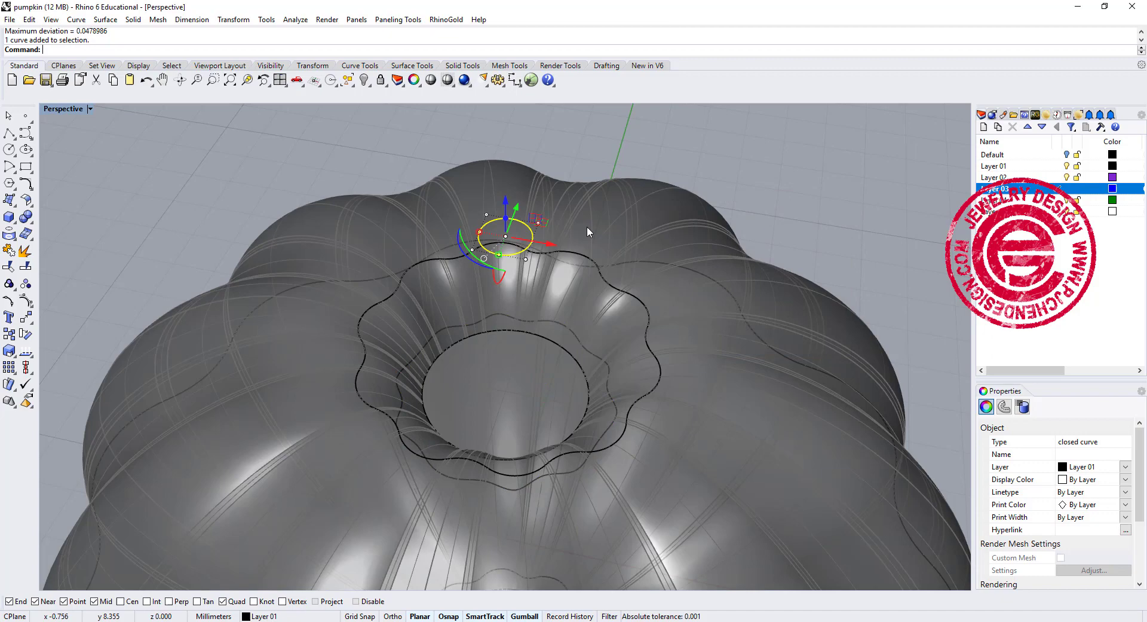
key(Return)
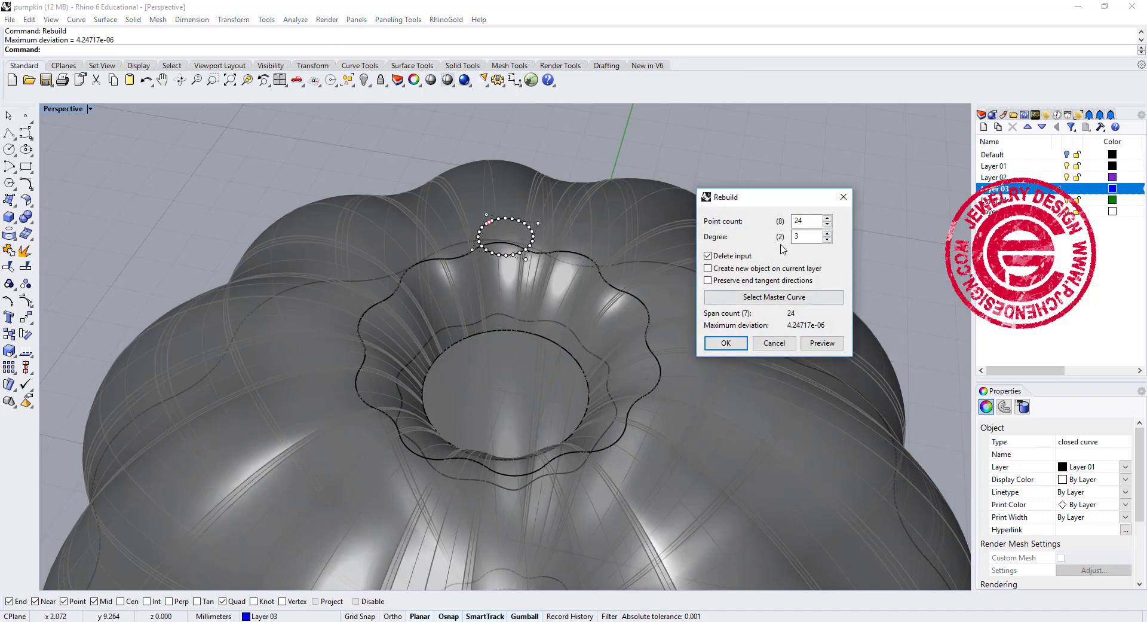
click(722, 342)
right_drag(704, 268, 696, 246)
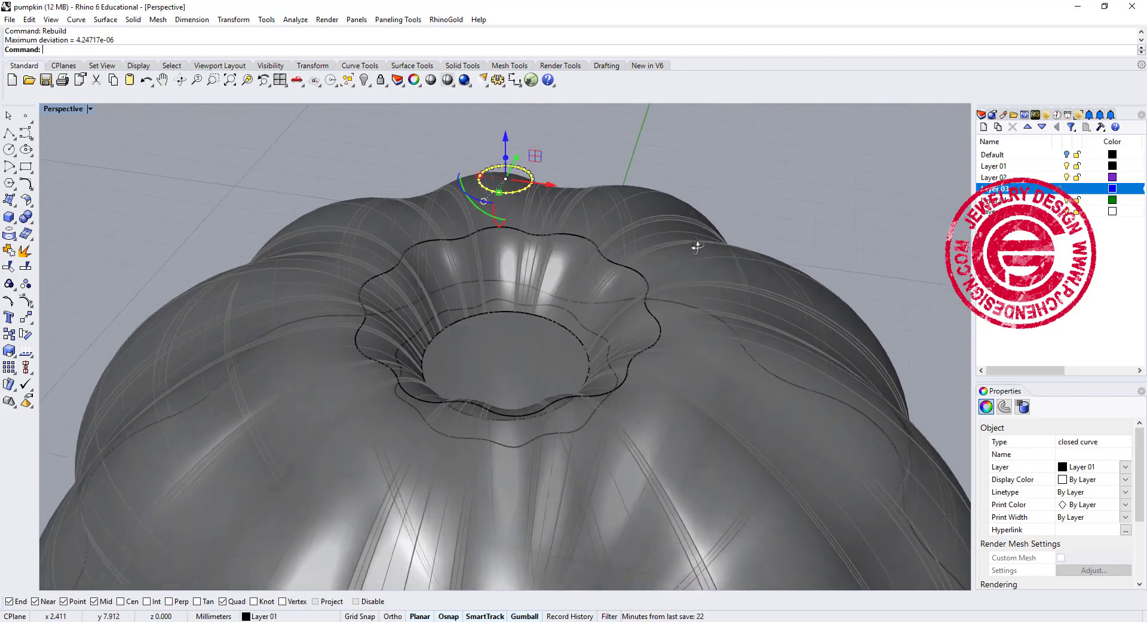
click(841, 207)
right_drag(841, 207, 578, 301)
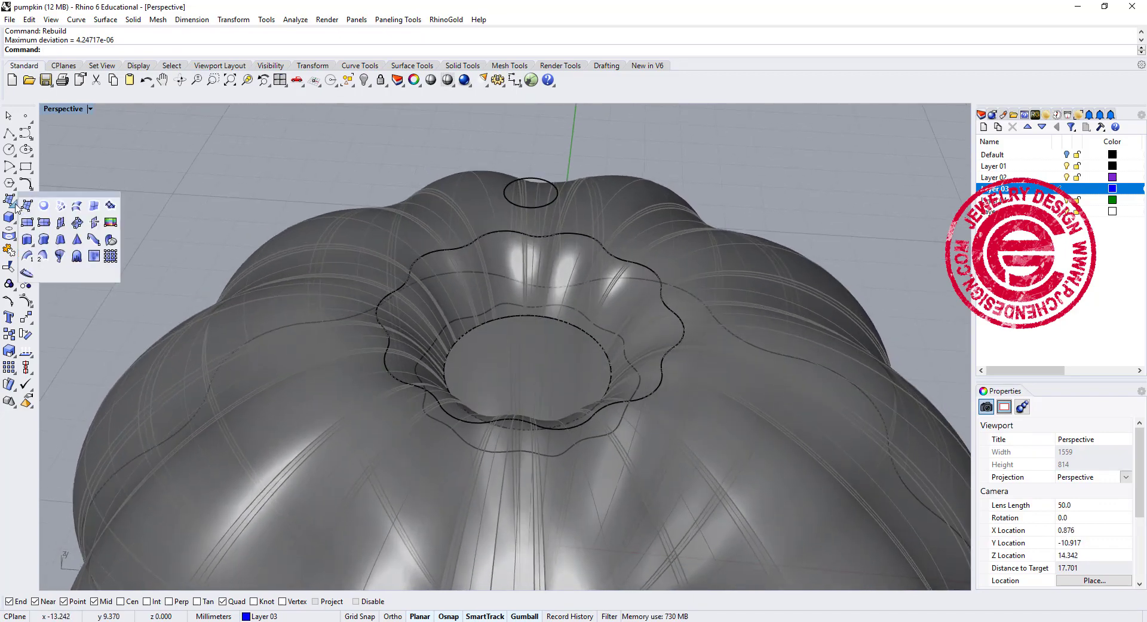
- Loft the wavy curve up to the small circle, with matched seams, into a tapered stem surface
click(77, 205)
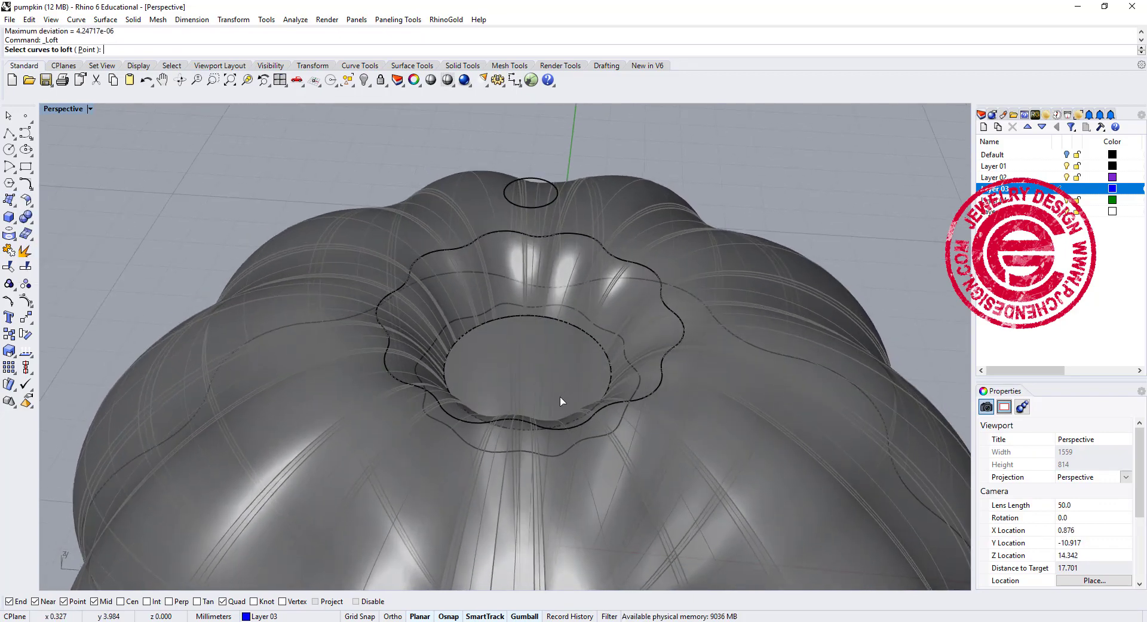
click(605, 440)
click(557, 208)
key(Return)
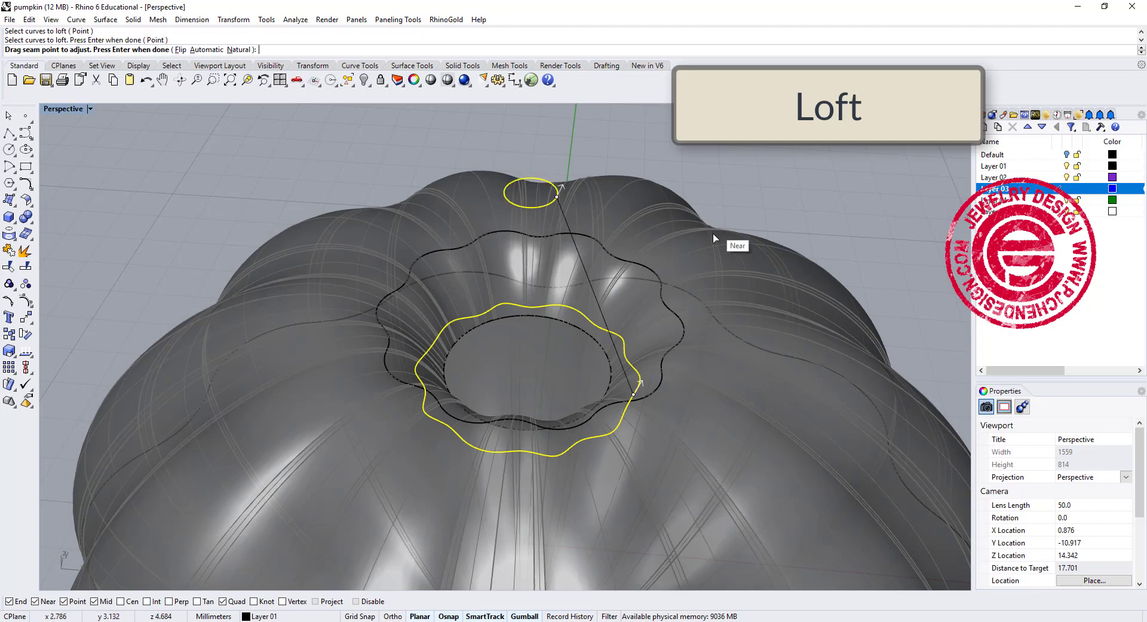
drag(249, 223, 251, 213)
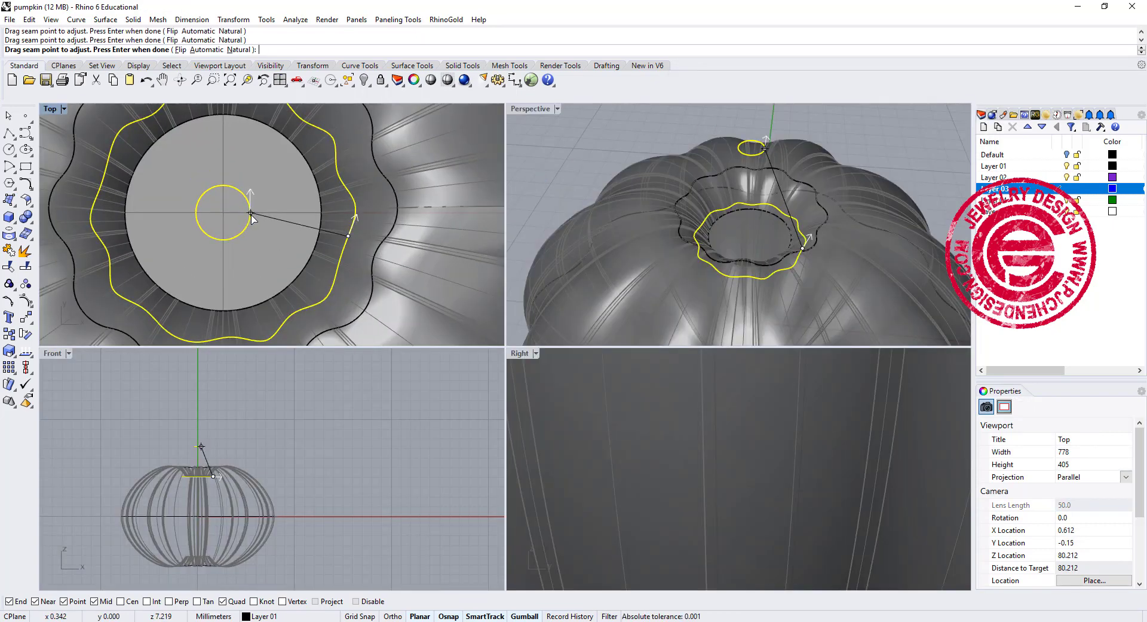
drag(349, 235, 355, 222)
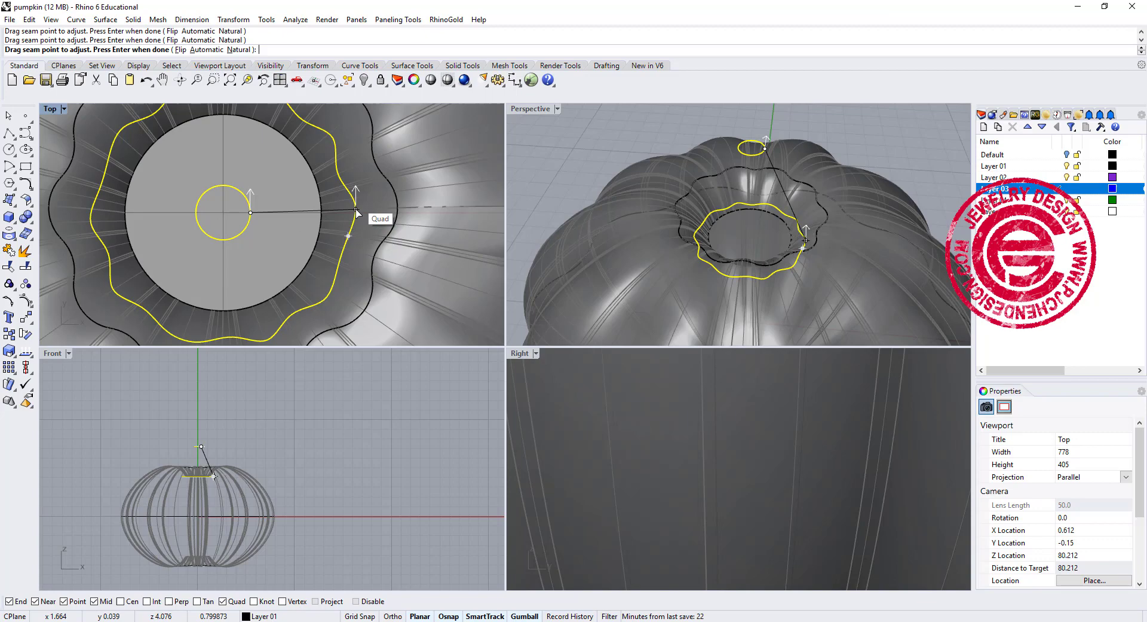
scroll(356, 207, up, 3)
drag(356, 203, 361, 210)
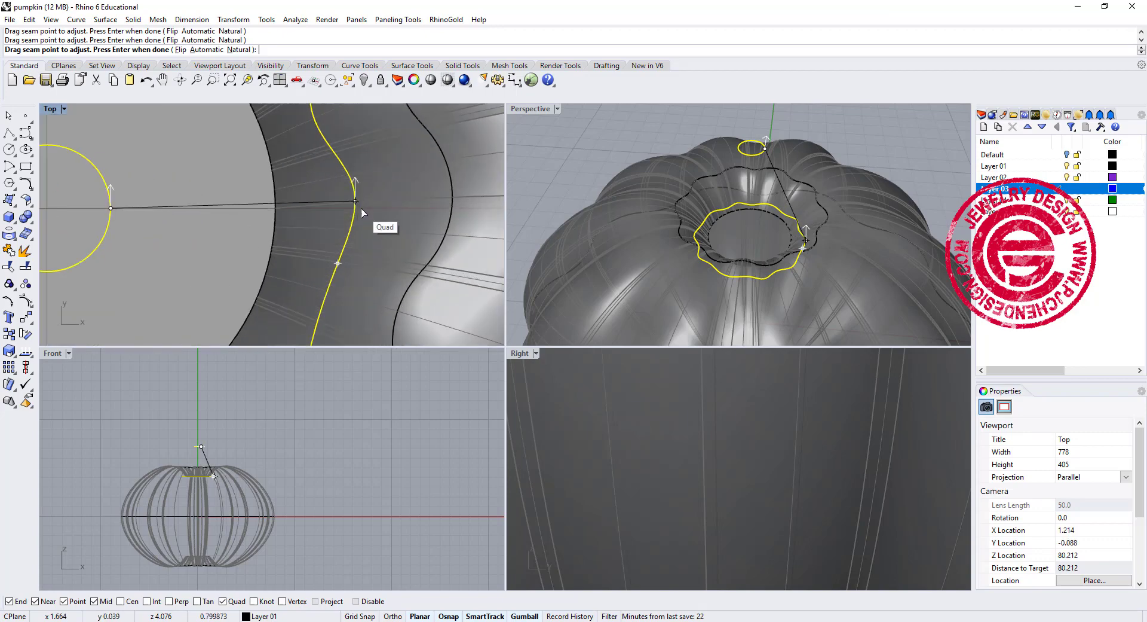
scroll(362, 256, down, 3)
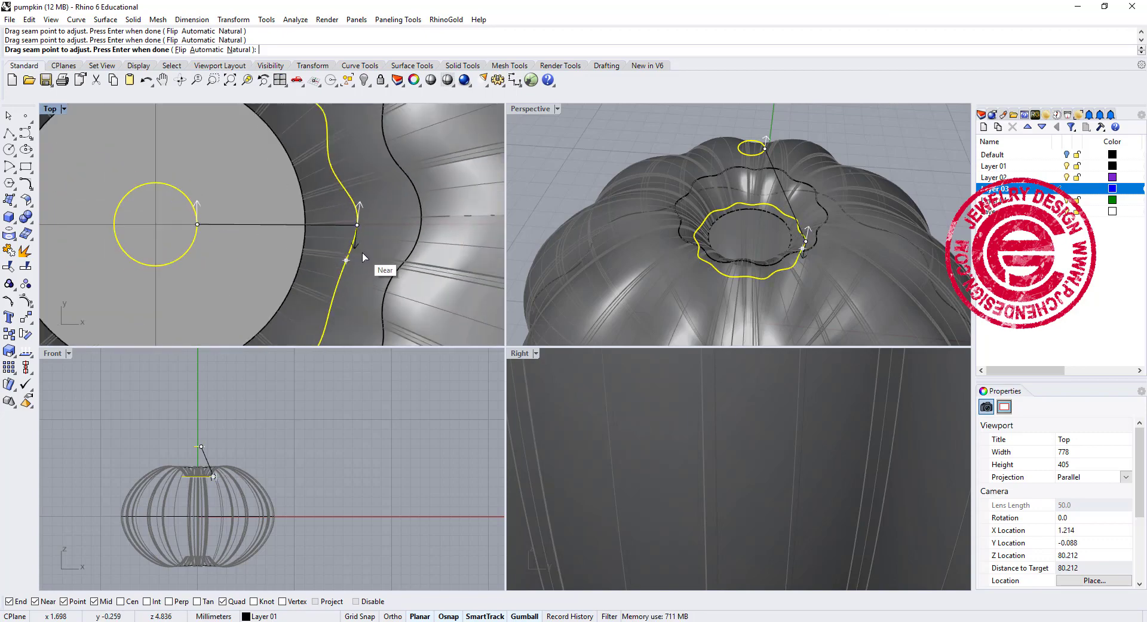
key(Return)
key(Return)
key(ctrl+m)
scroll(490, 202, down, 5)
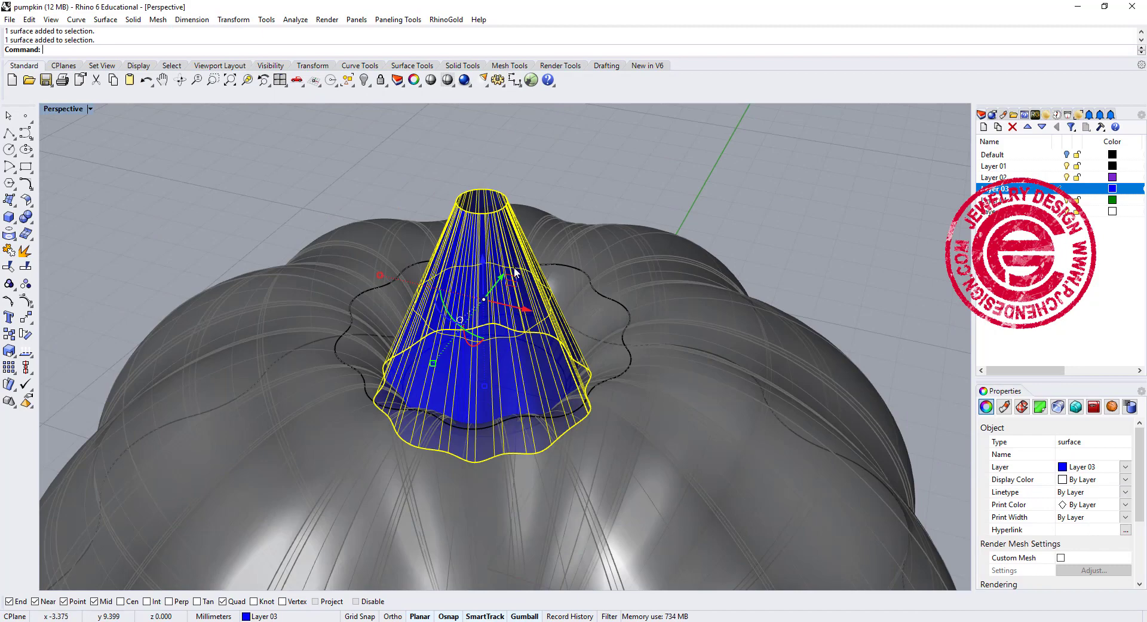
mouse_move(514, 271)
right_down()
mouse_move(497, 300)
mouse_move(341, 255)
right_up()
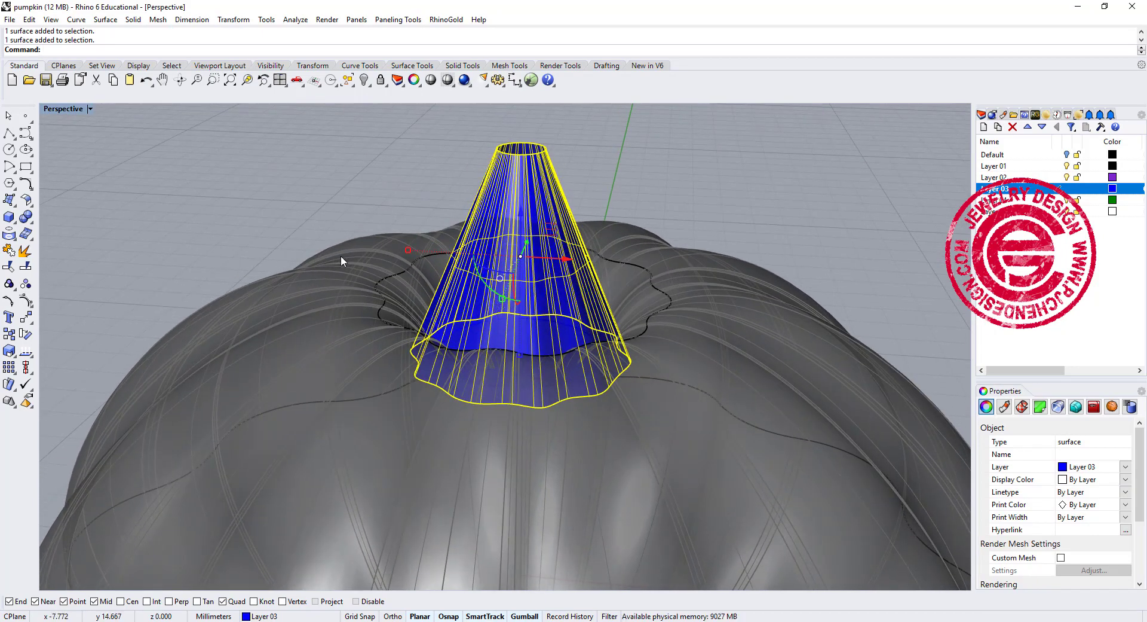
- Insert an extra ring of control points around the lofted stem, toggling the insertion direction
click(32, 306)
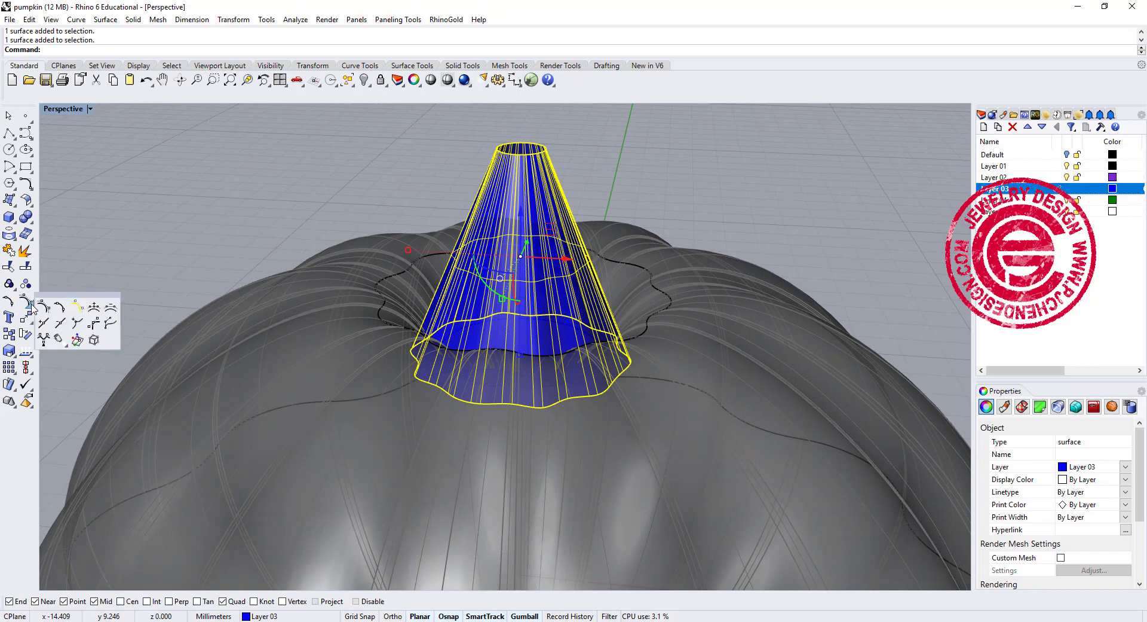
click(103, 309)
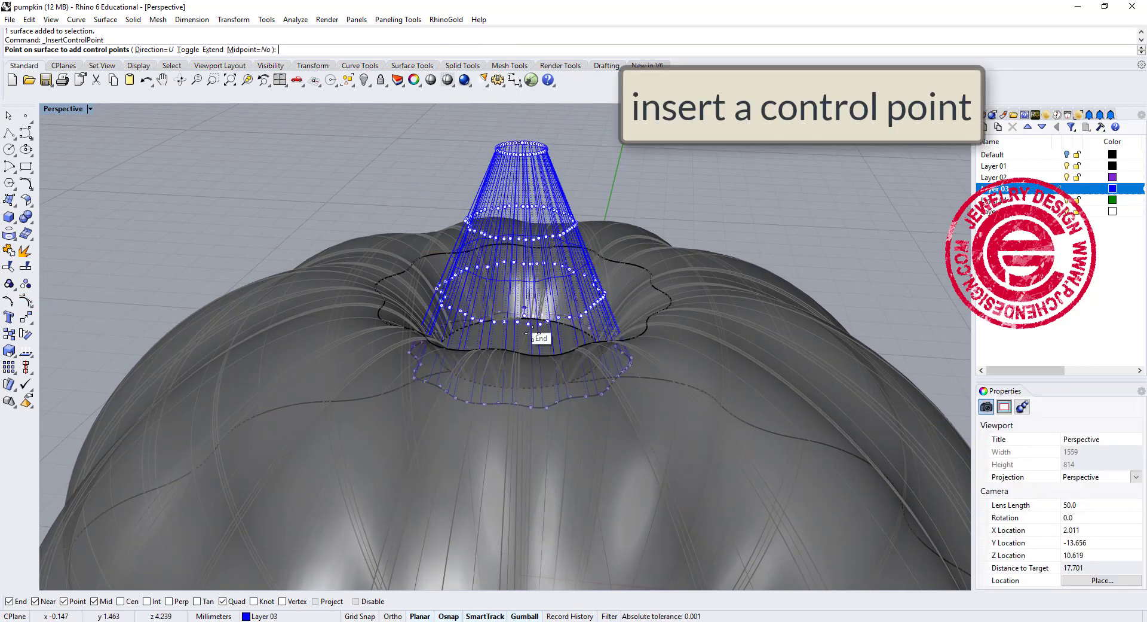
scroll(574, 333, up, 5)
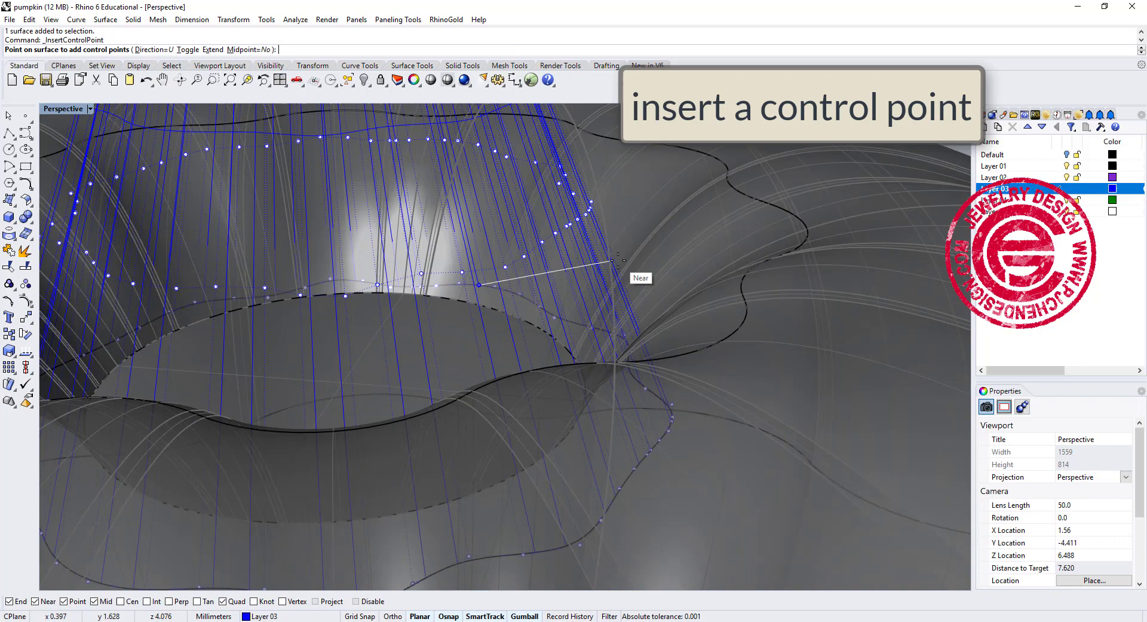
text(t)
key(Return)
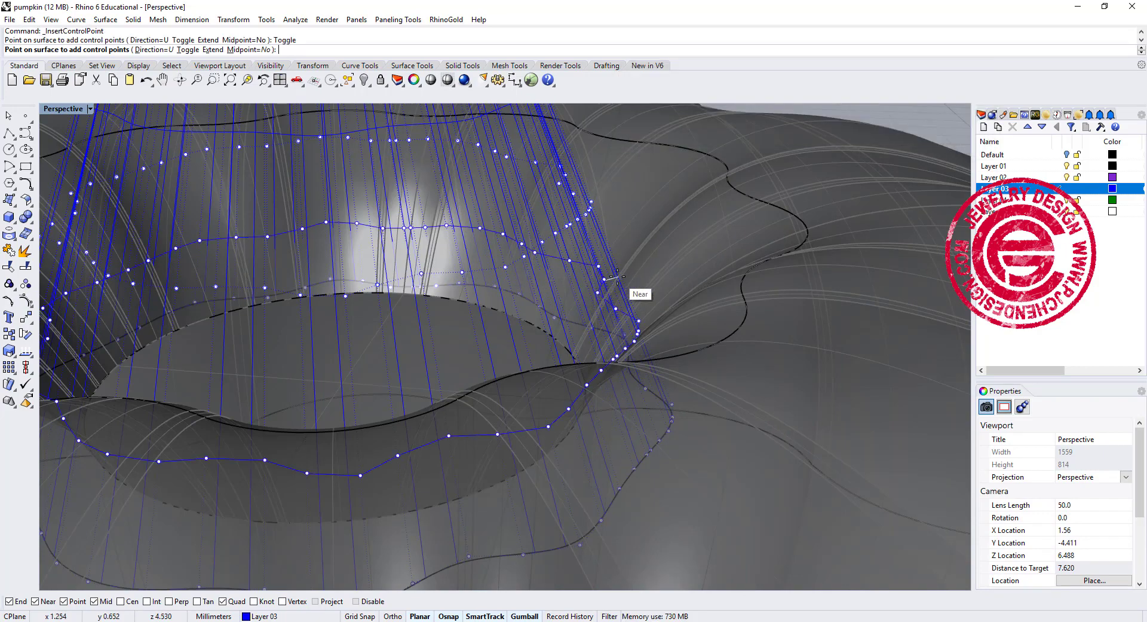
scroll(602, 274, down, 5)
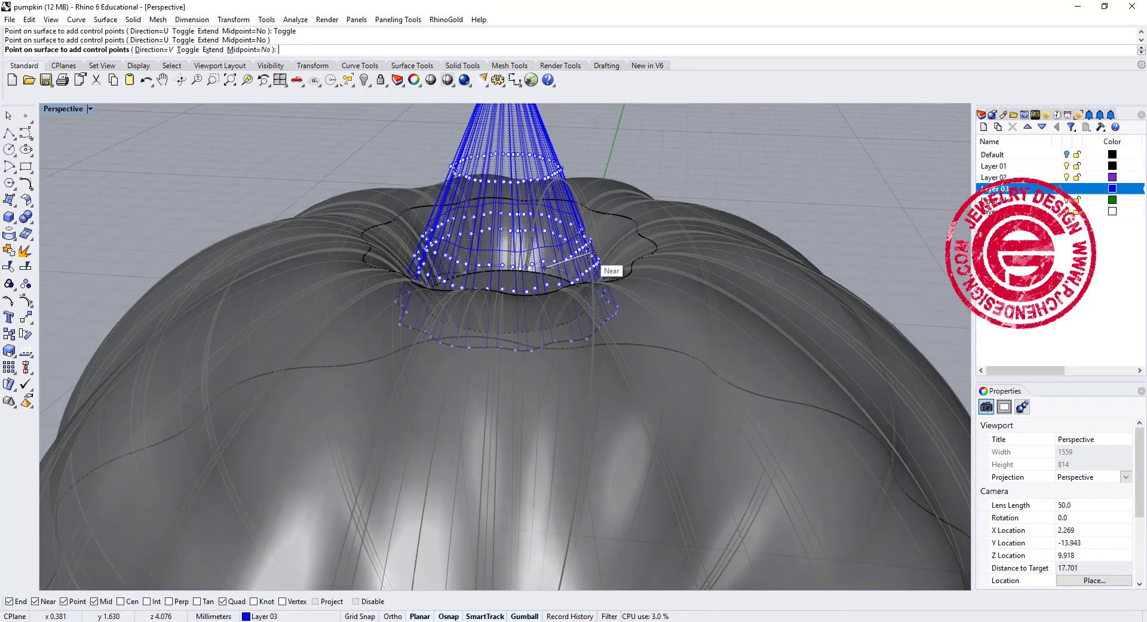
click(538, 128)
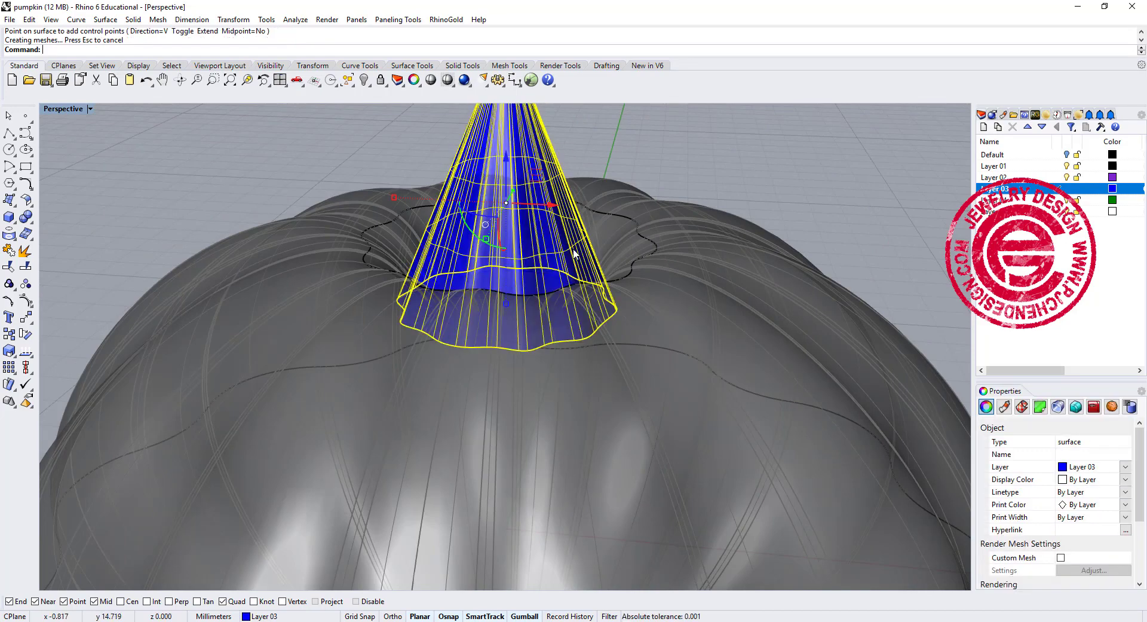
double_click(76, 111)
- Show the stem's points, pinch the lower rows inward and widen the bottom row into a flared base
key(ctrl+F2)
scroll(467, 295, up, 5)
right_drag(467, 294, 578, 259)
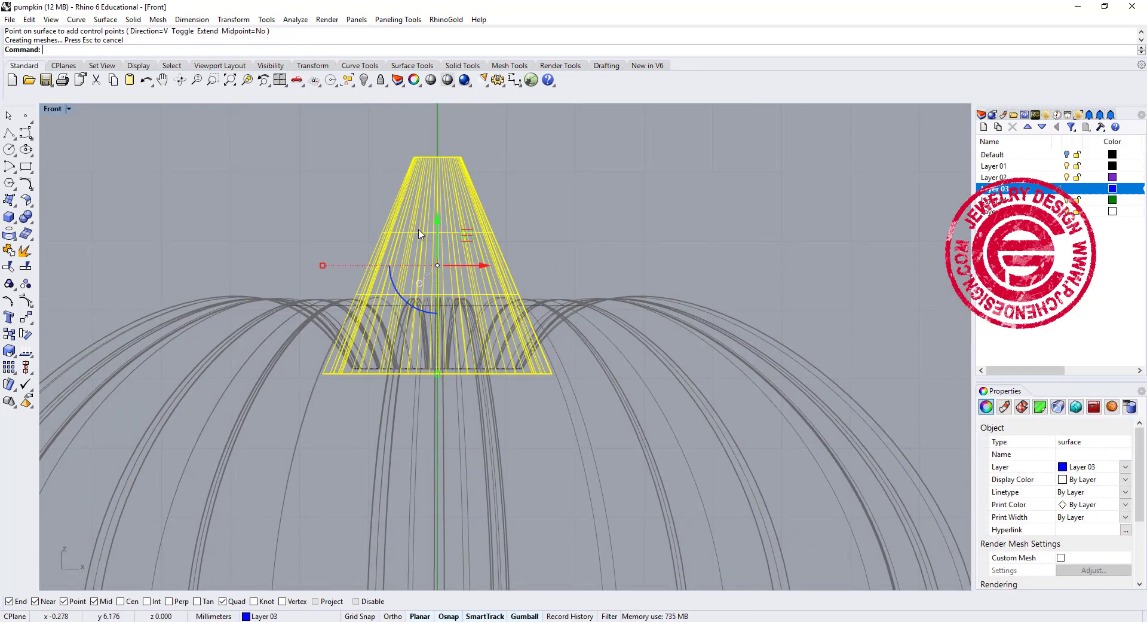
click(26, 285)
scroll(323, 319, up, 2)
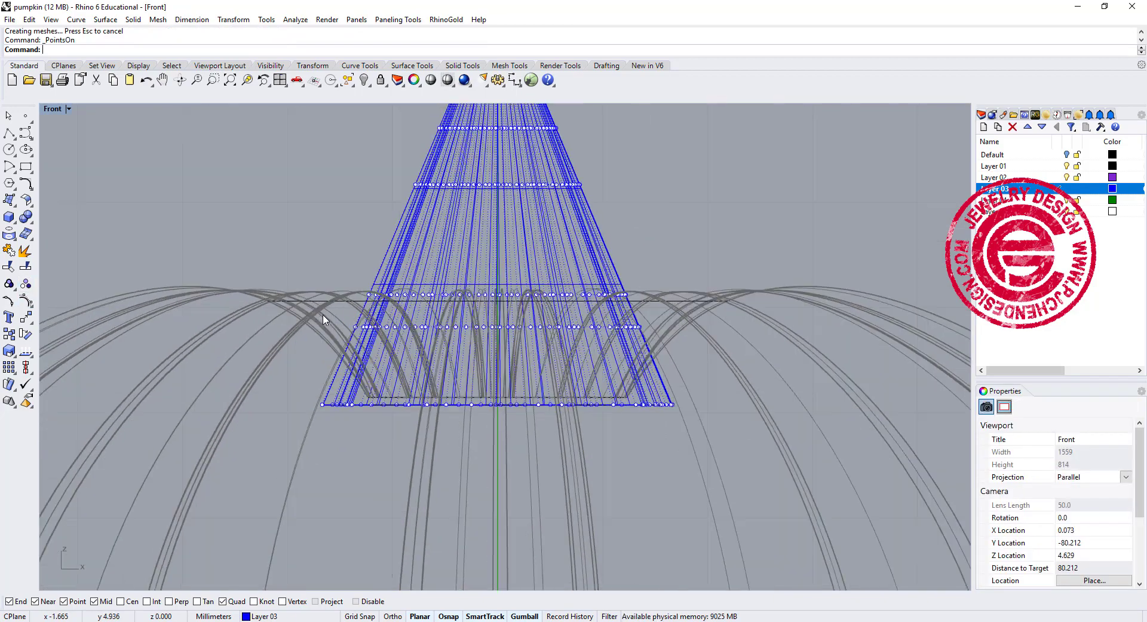
drag(299, 261, 738, 316)
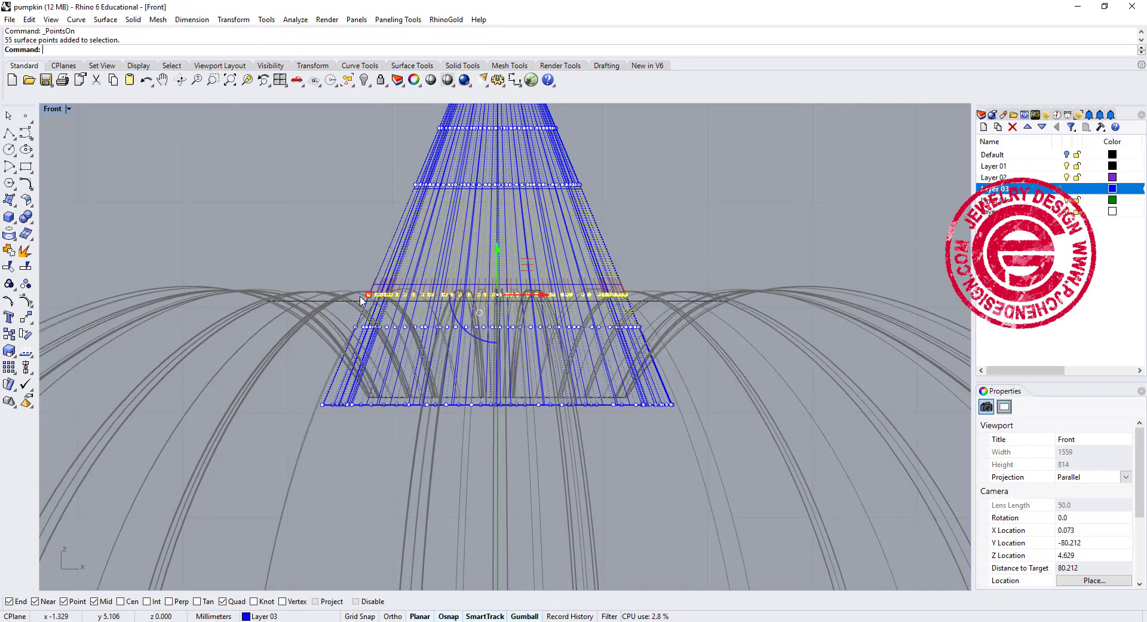
drag(529, 294, 448, 329)
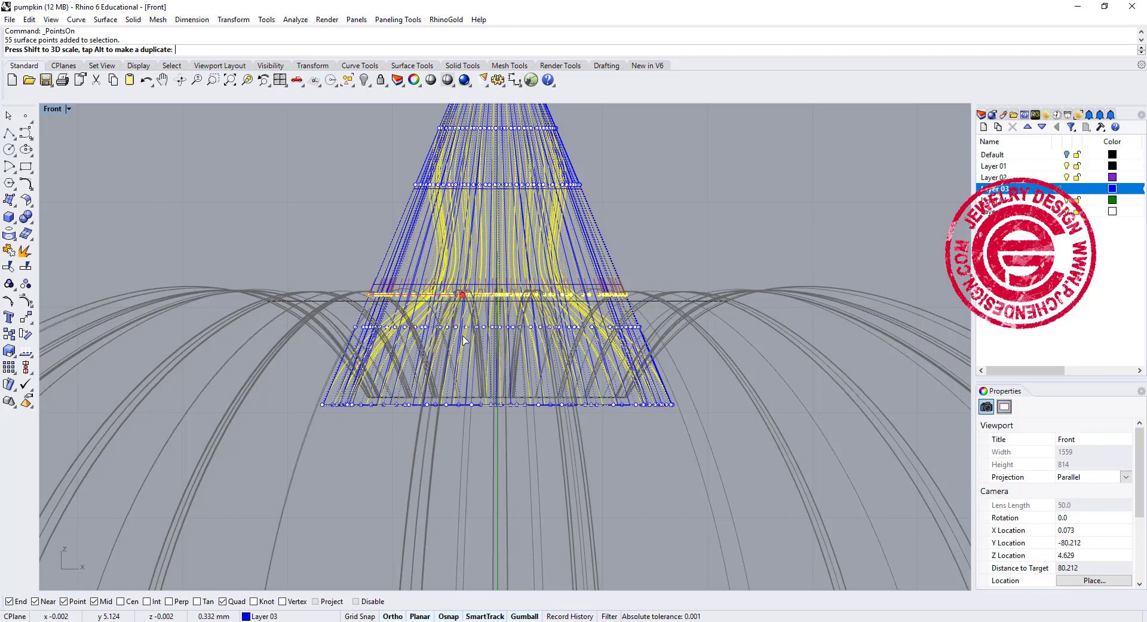
drag(448, 329, 454, 330)
drag(288, 316, 710, 371)
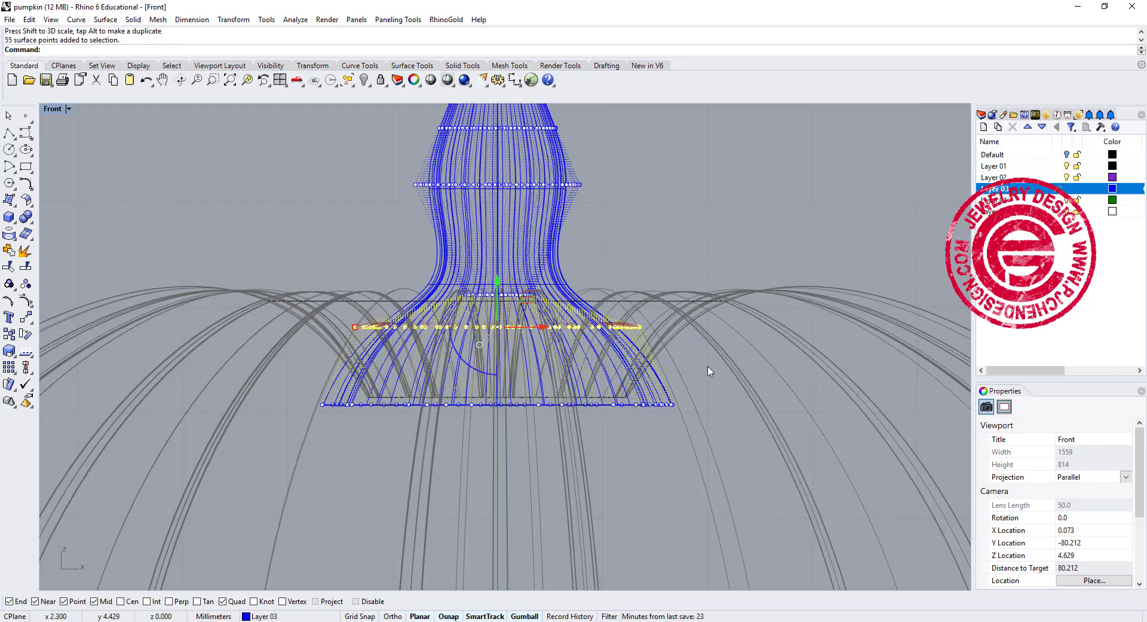
drag(496, 296, 451, 333)
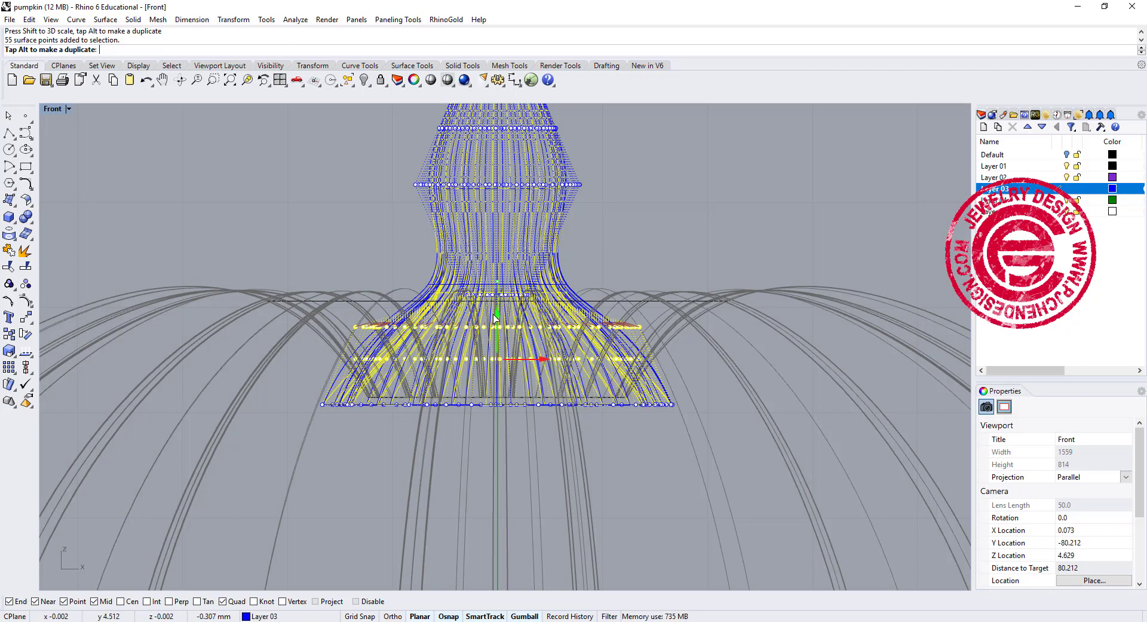
drag(356, 358, 278, 360)
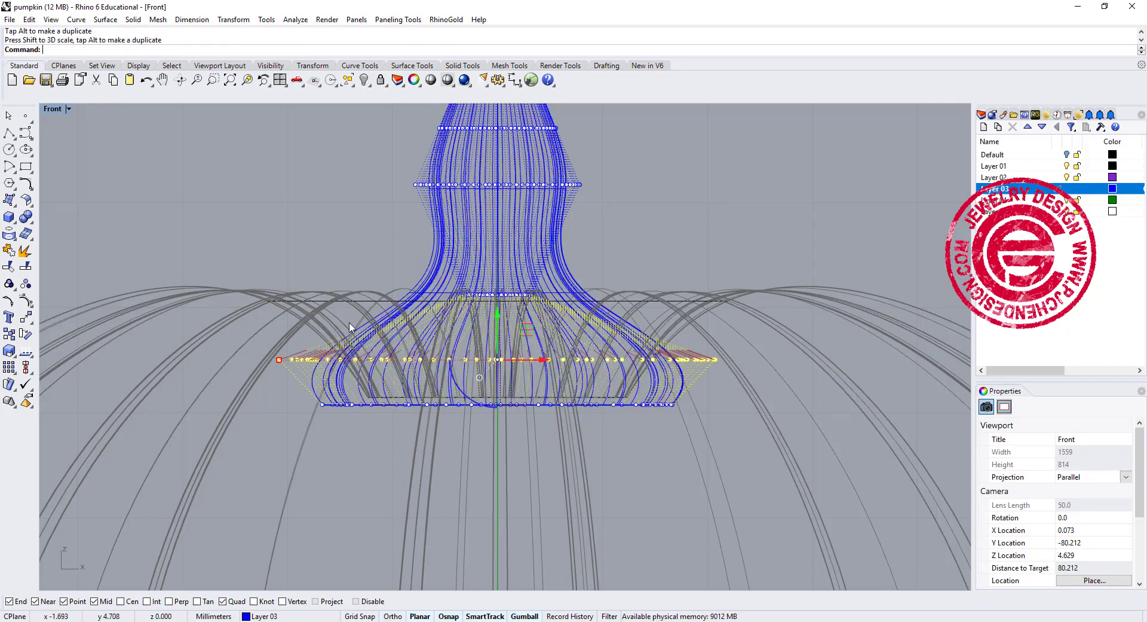
scroll(613, 227, down, 3)
- Scale the stem's neck row and the row above it inward
right_drag(614, 227, 600, 257)
drag(383, 213, 651, 257)
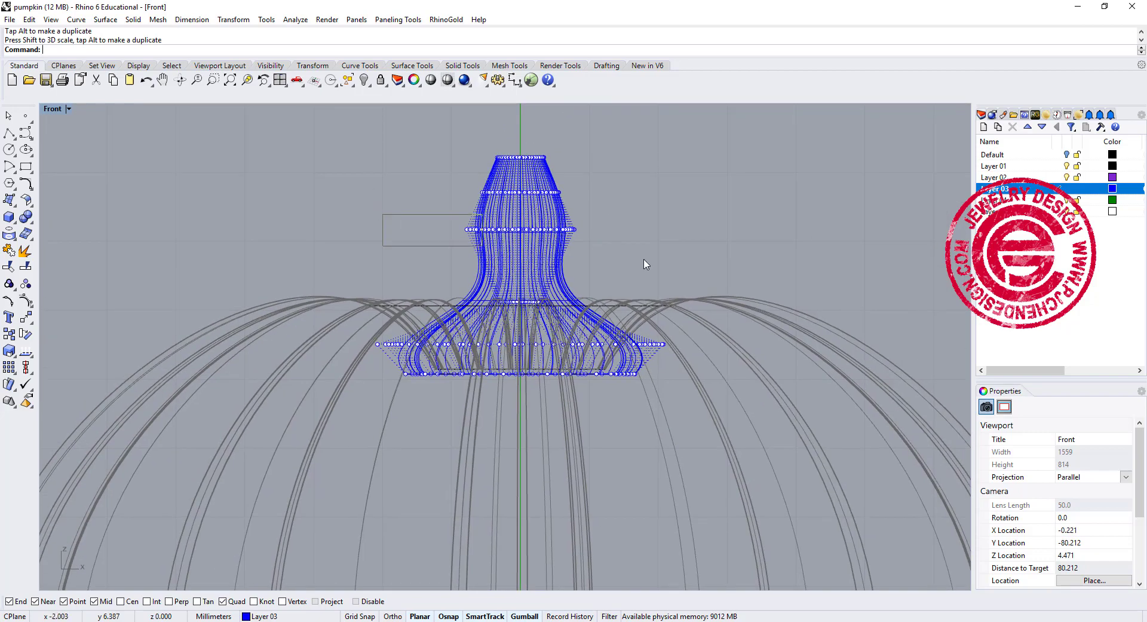
scroll(466, 235, up, 3)
drag(464, 228, 512, 233)
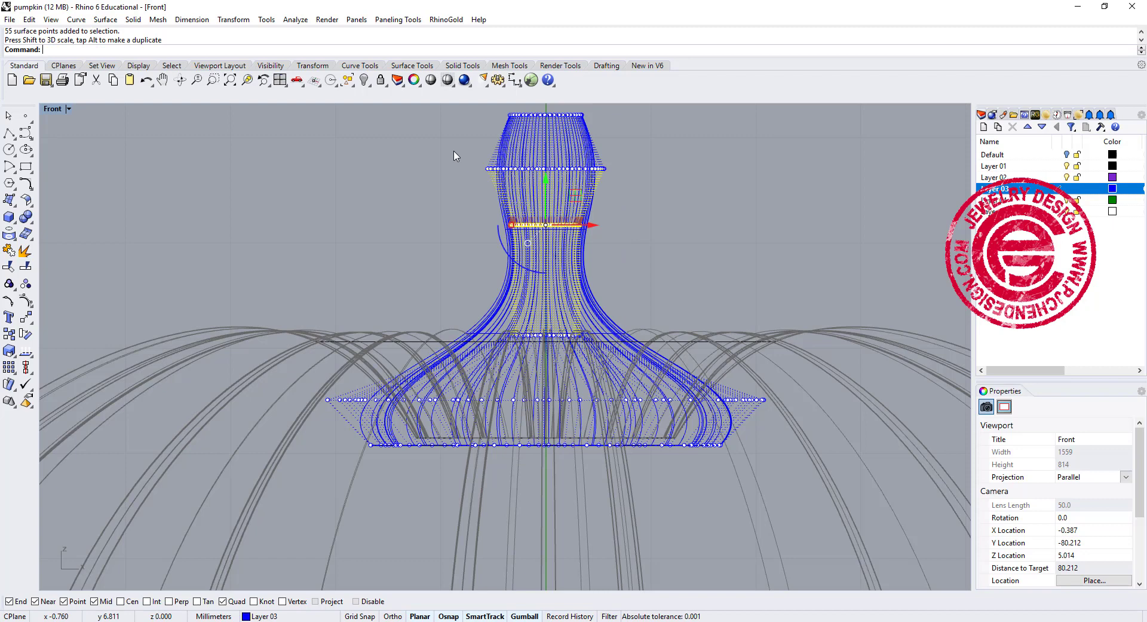
drag(441, 147, 657, 194)
drag(485, 172, 528, 182)
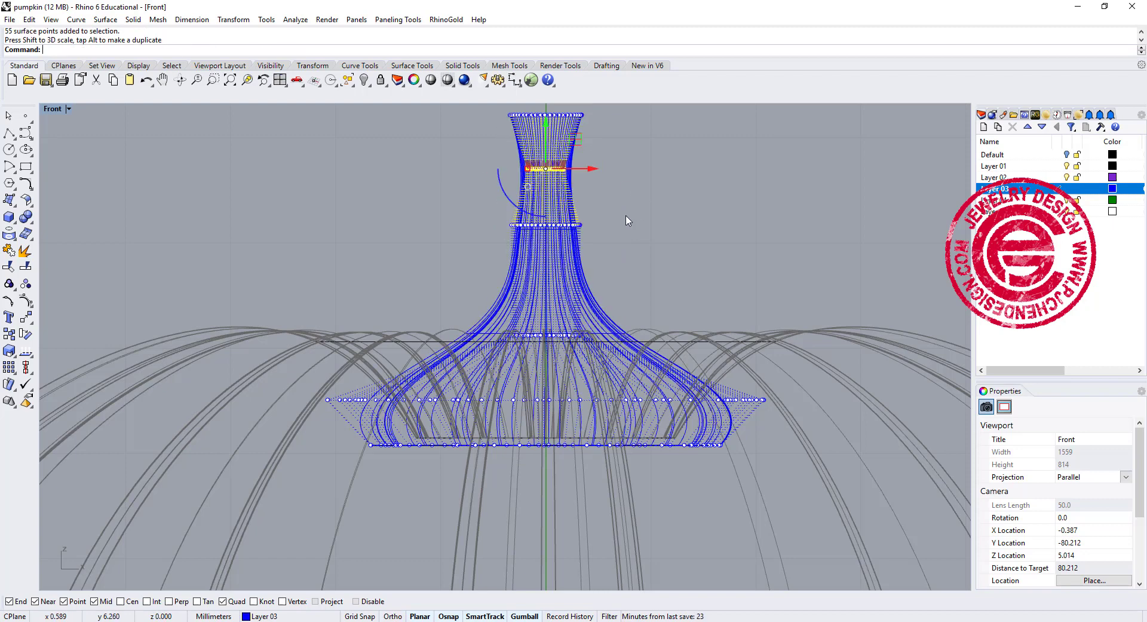
click(630, 220)
- Lower the middle row of stem points and adjust its width
mouse_move(451, 192)
mouse_down()
mouse_move(658, 258)
mouse_move(640, 260)
mouse_up()
drag(545, 179, 550, 217)
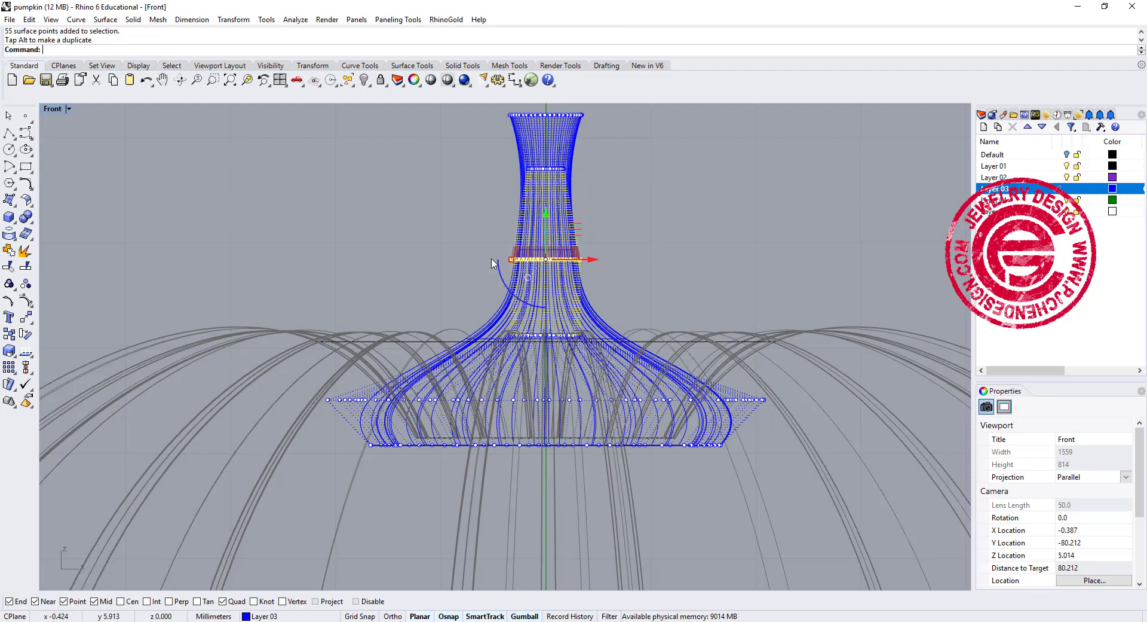
scroll(510, 263, up, 5)
drag(509, 252, 502, 260)
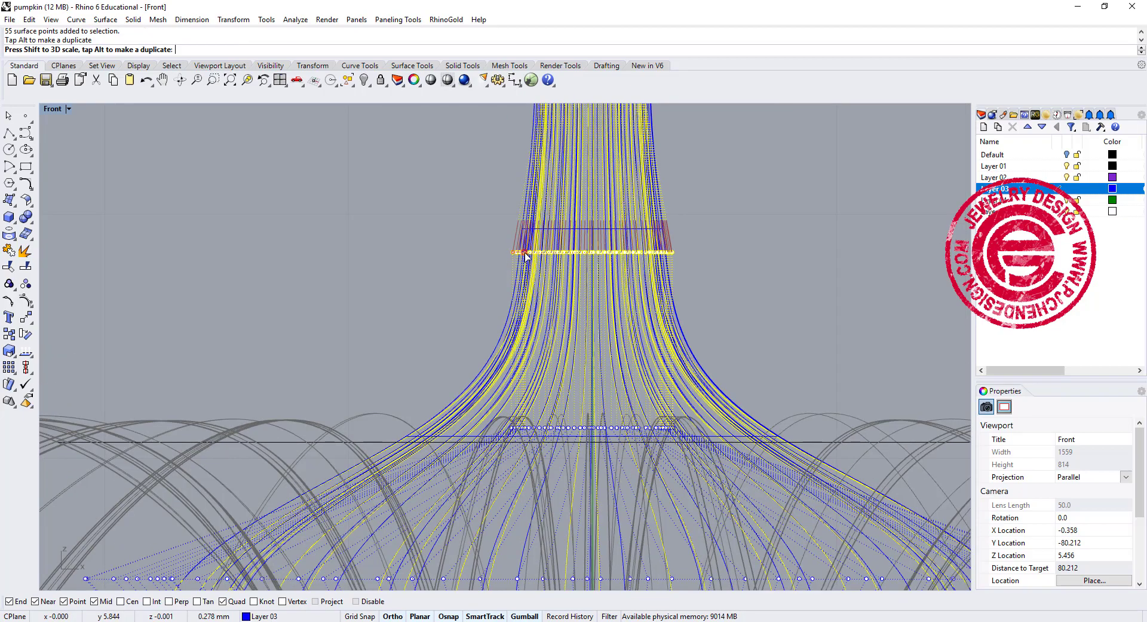
- Rotate the stem's top points and ring curve to tilt the stalk to the left
double_click(53, 109)
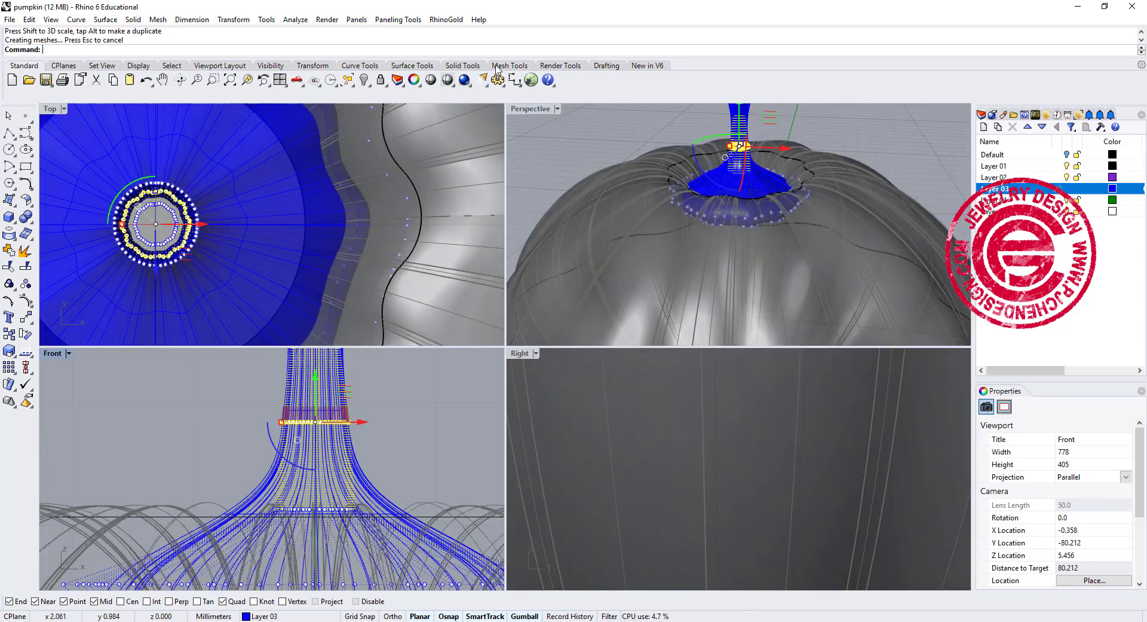
click(521, 116)
double_click(523, 110)
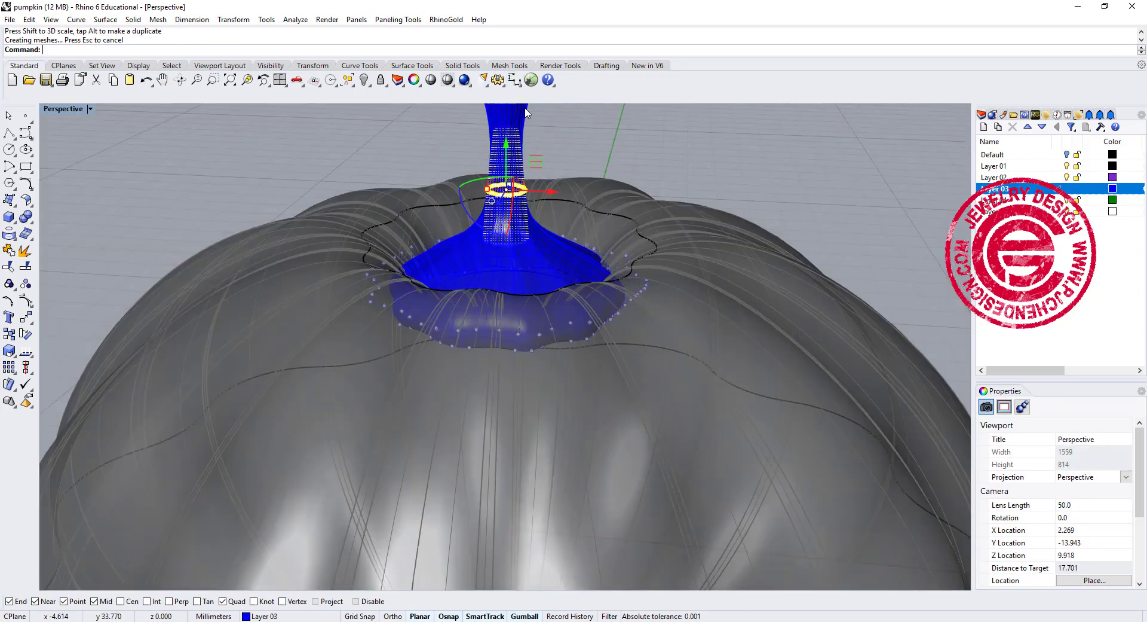
key(Escape)
scroll(729, 214, down, 5)
double_click(51, 109)
scroll(242, 434, up, 3)
scroll(242, 434, down, 3)
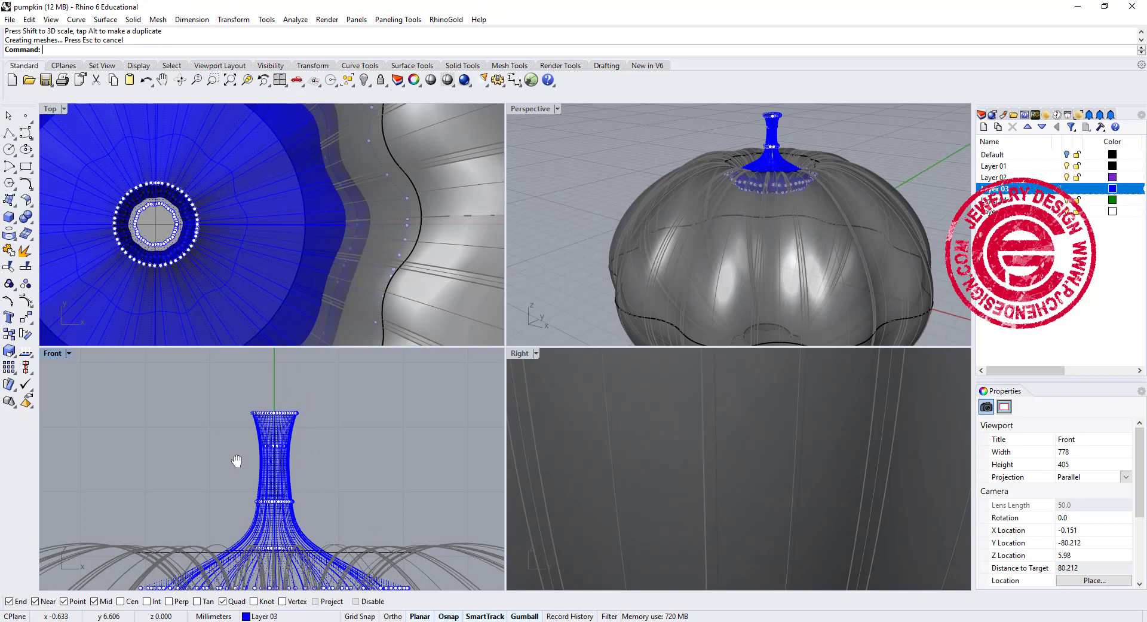
drag(225, 385, 296, 468)
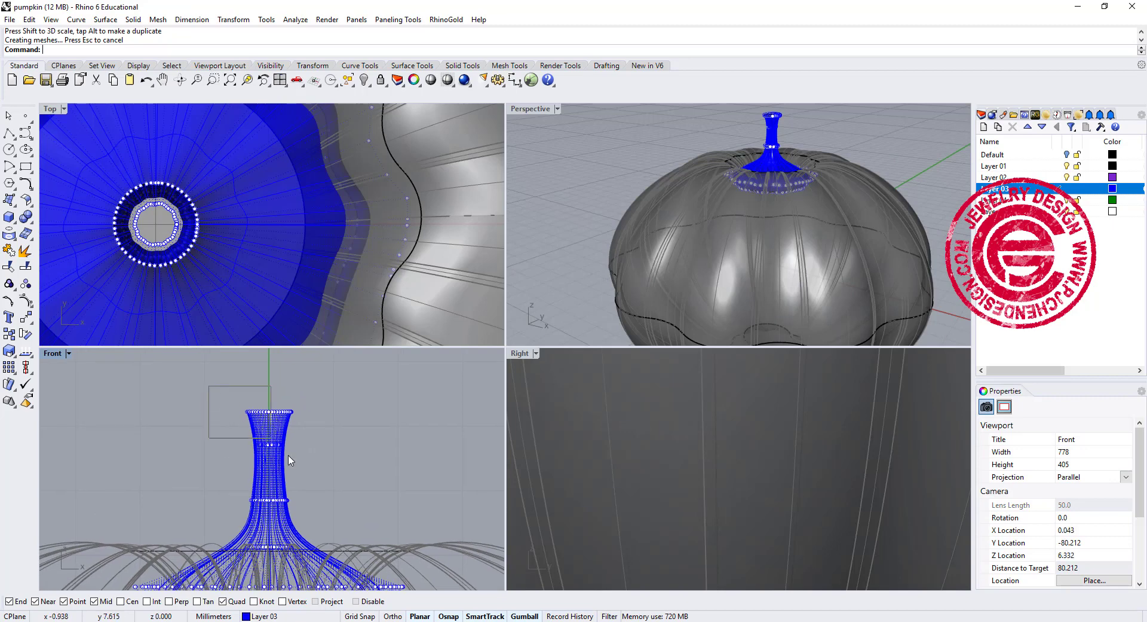
click(26, 333)
click(267, 484)
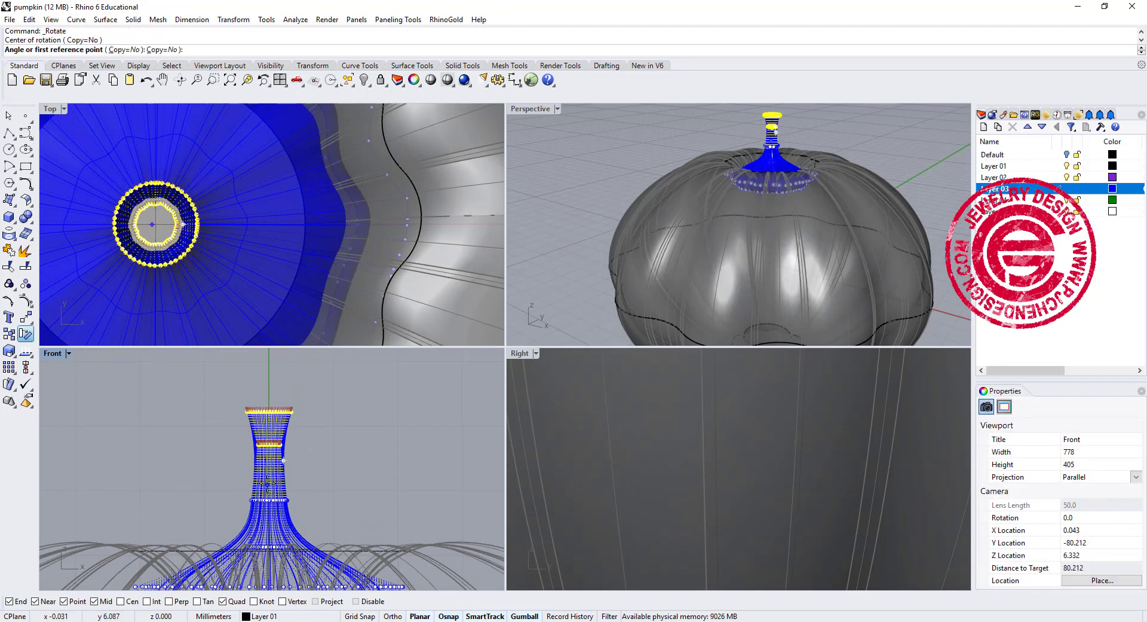
click(210, 394)
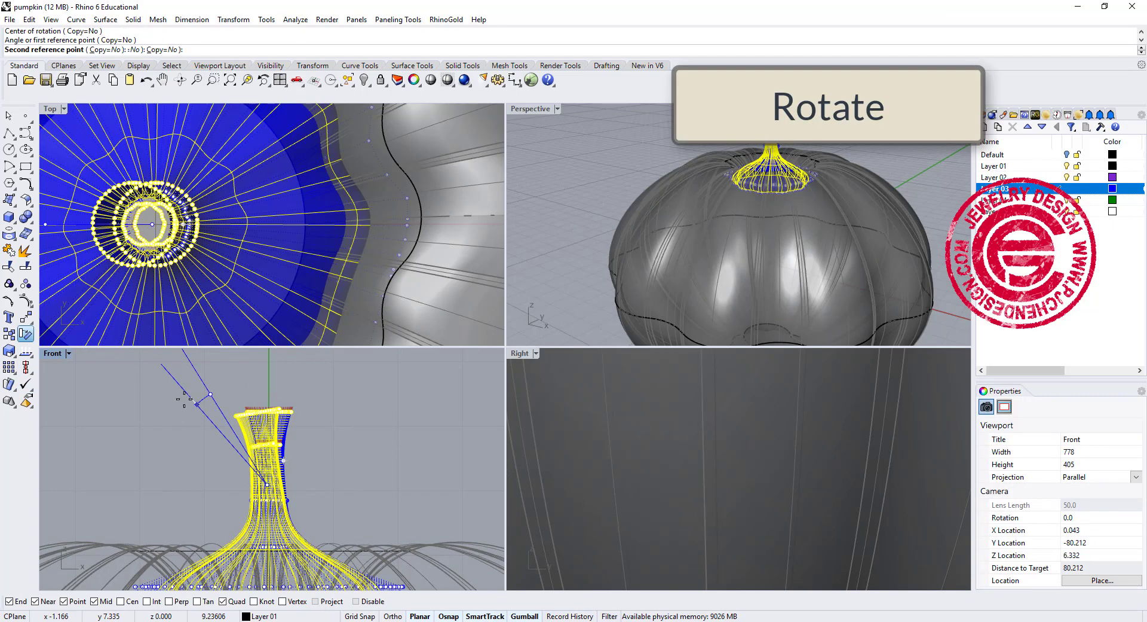
click(144, 425)
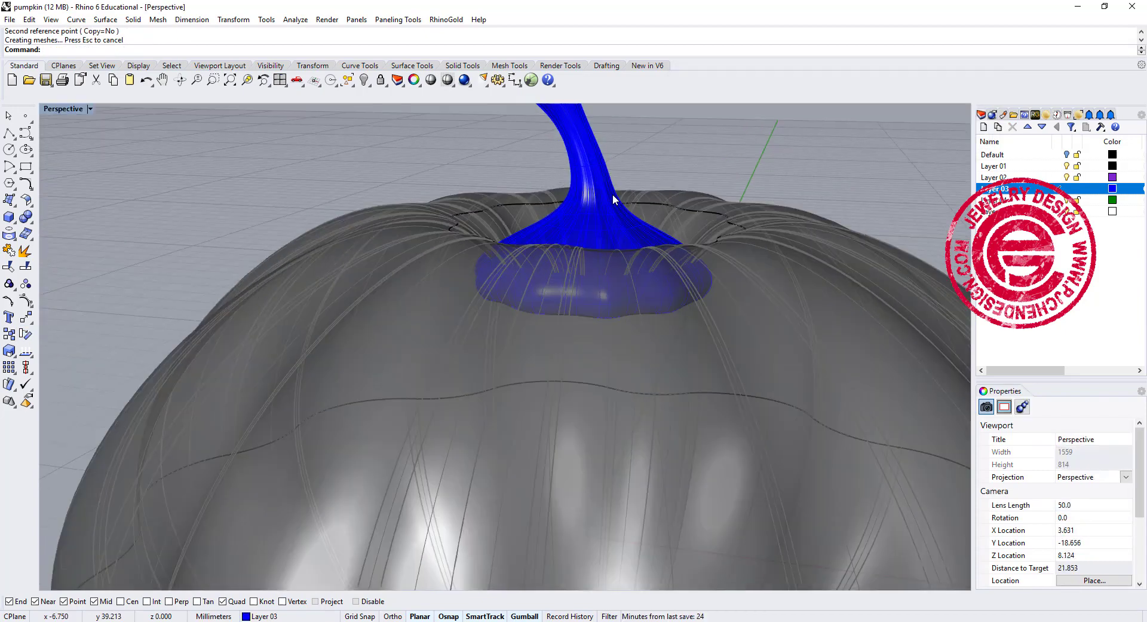
- Raise the stem slightly above the pumpkin and cap its open ends into a solid
mouse_move(619, 225)
right_down()
mouse_move(562, 197)
mouse_move(568, 143)
right_up()
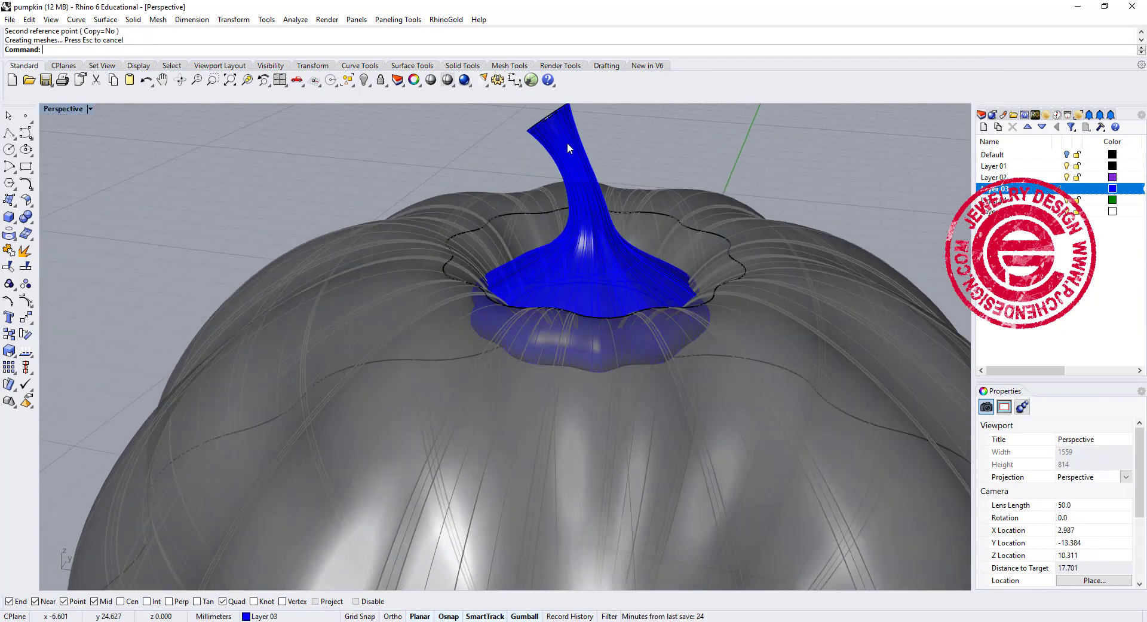
click(568, 142)
right_drag(551, 300, 508, 408)
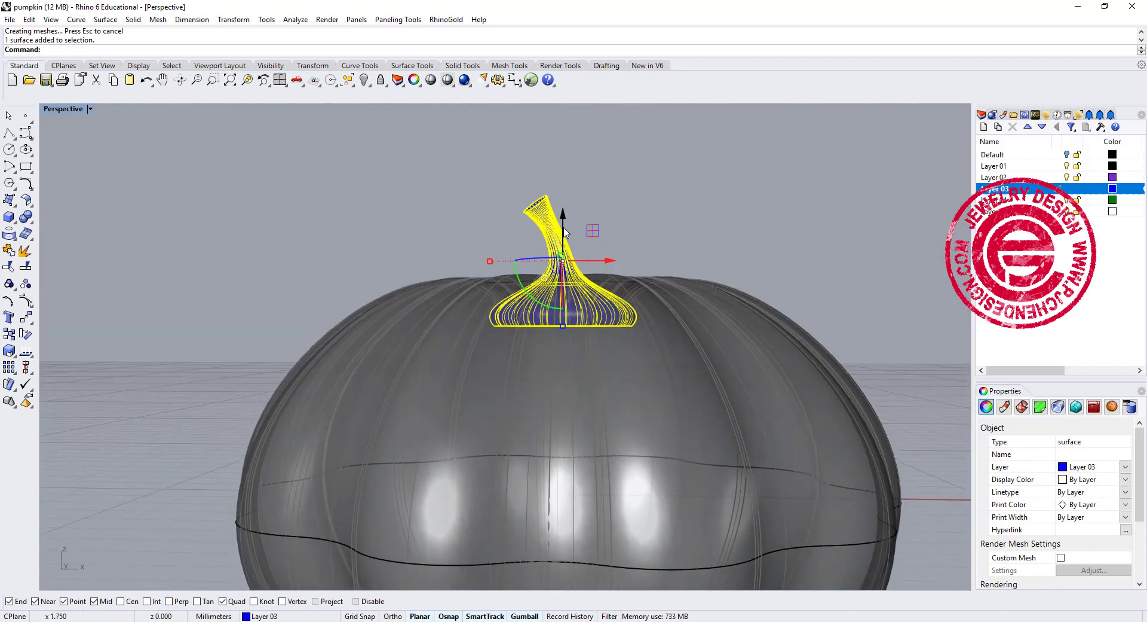
drag(563, 230, 563, 220)
mouse_move(734, 213)
right_down()
mouse_move(520, 261)
mouse_move(102, 108)
right_up()
key(Return)
- Switch Perspective to Rendered display and hide the white working pumpkin surface
click(88, 109)
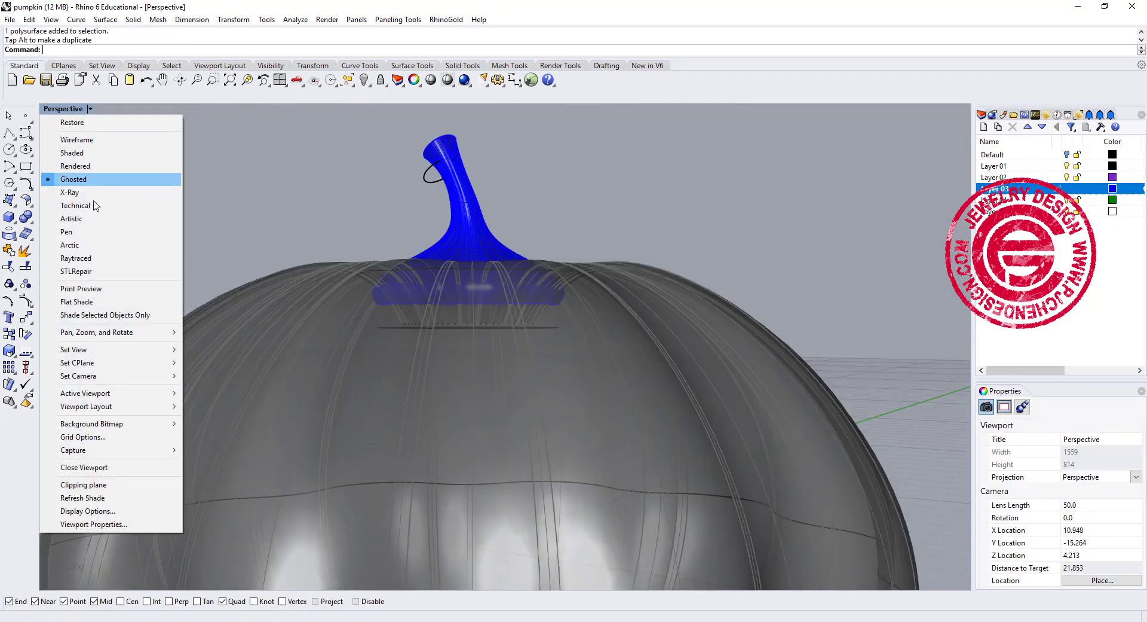
click(75, 165)
right_drag(75, 166, 430, 351)
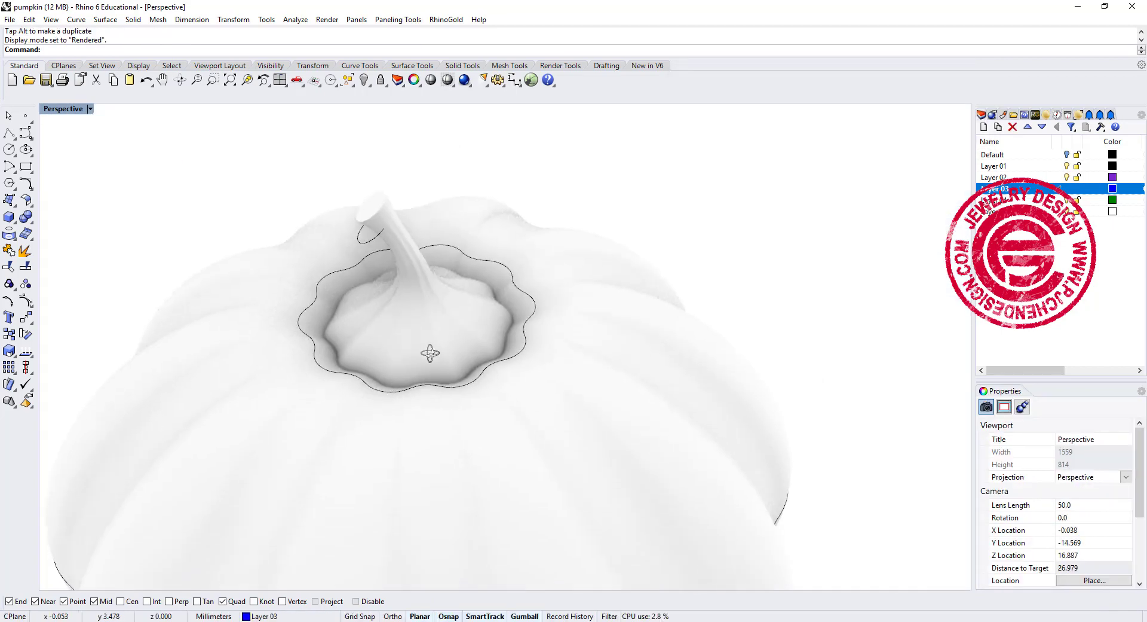
scroll(512, 325, up, 2)
scroll(502, 302, up, 2)
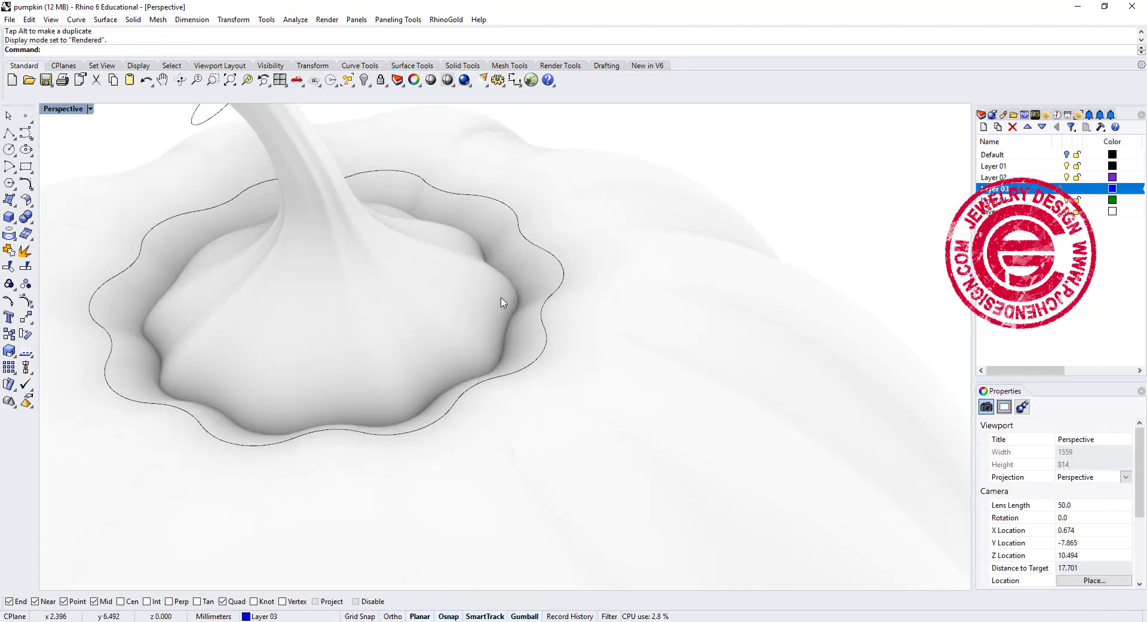
scroll(556, 306, down, 5)
click(602, 312)
key(ctrl+h)
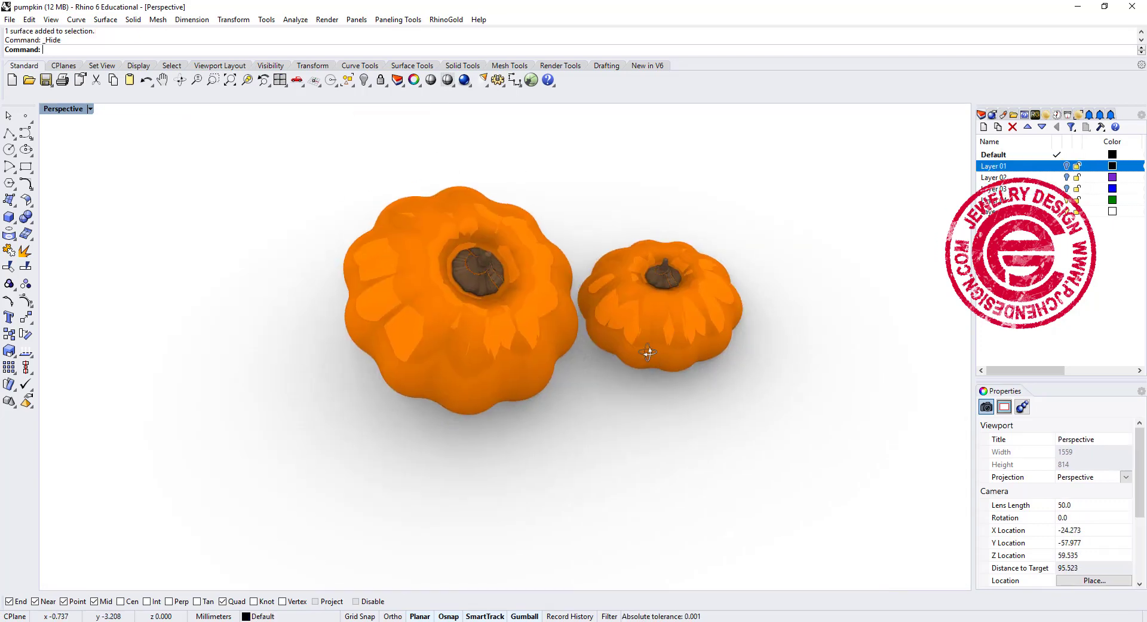
mouse_move(648, 335)
right_down()
mouse_move(594, 221)
mouse_move(596, 292)
mouse_move(671, 290)
mouse_move(717, 307)
mouse_move(674, 305)
mouse_move(634, 371)
mouse_move(622, 335)
right_up()
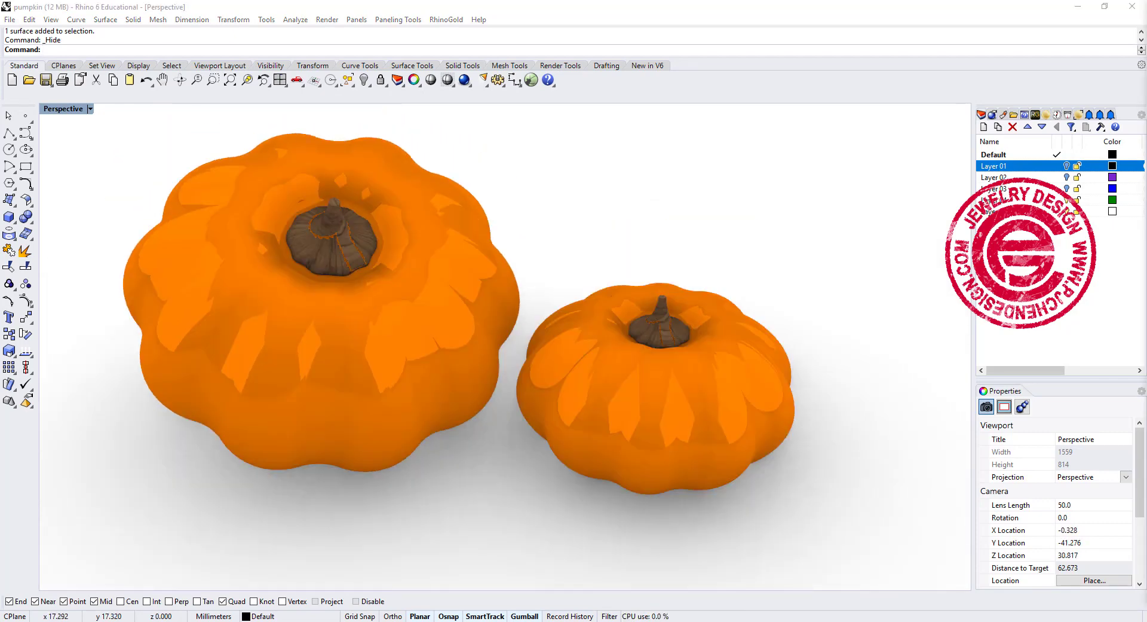